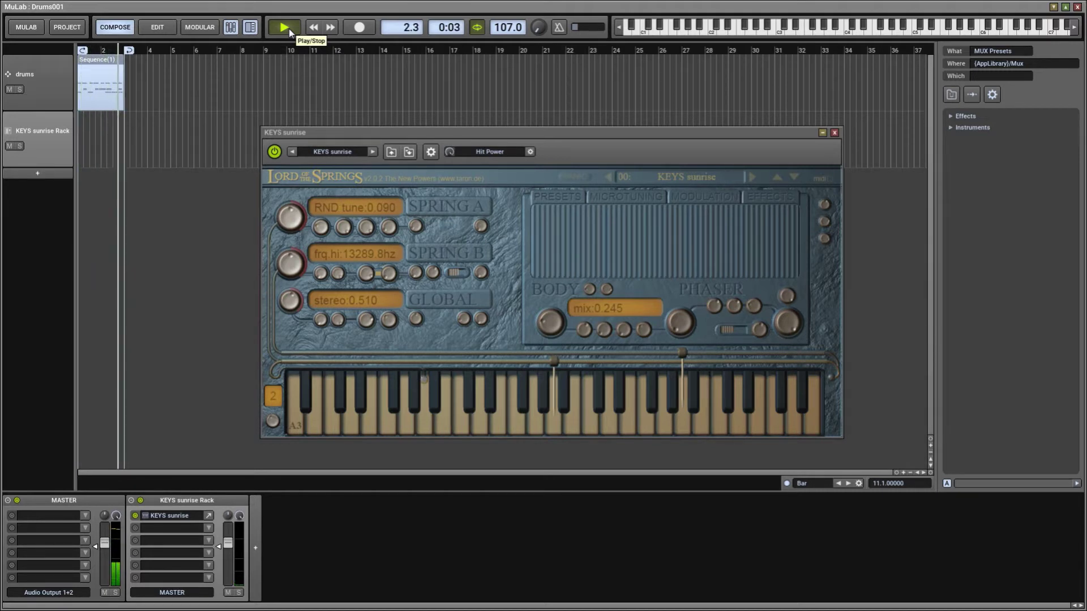
Stop playback, replace the current project with a new one and remove the Basic Synth from its rack
click(284, 27)
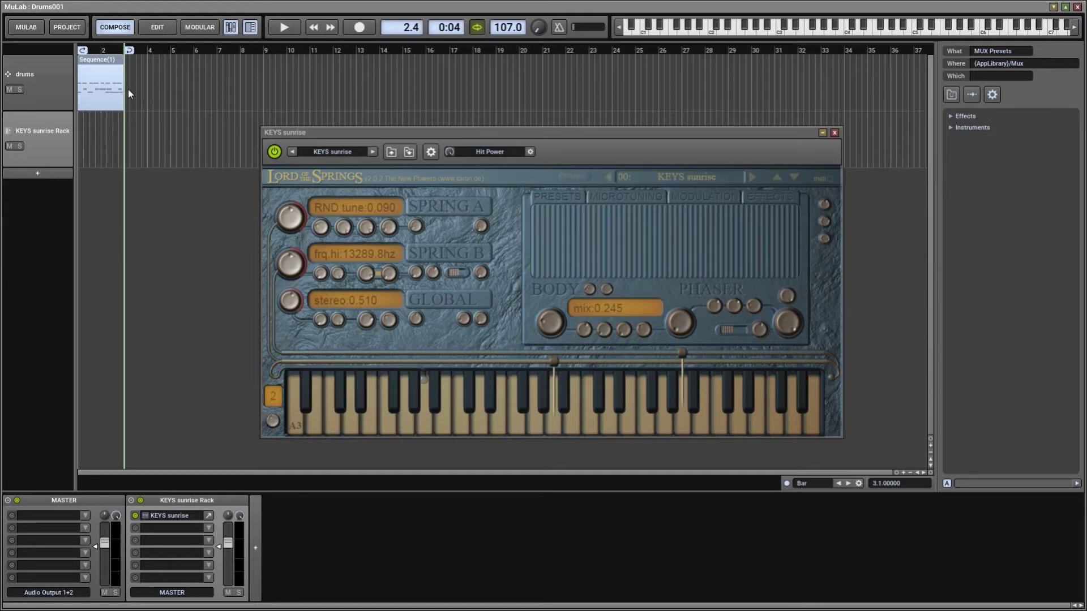
click(835, 133)
click(66, 28)
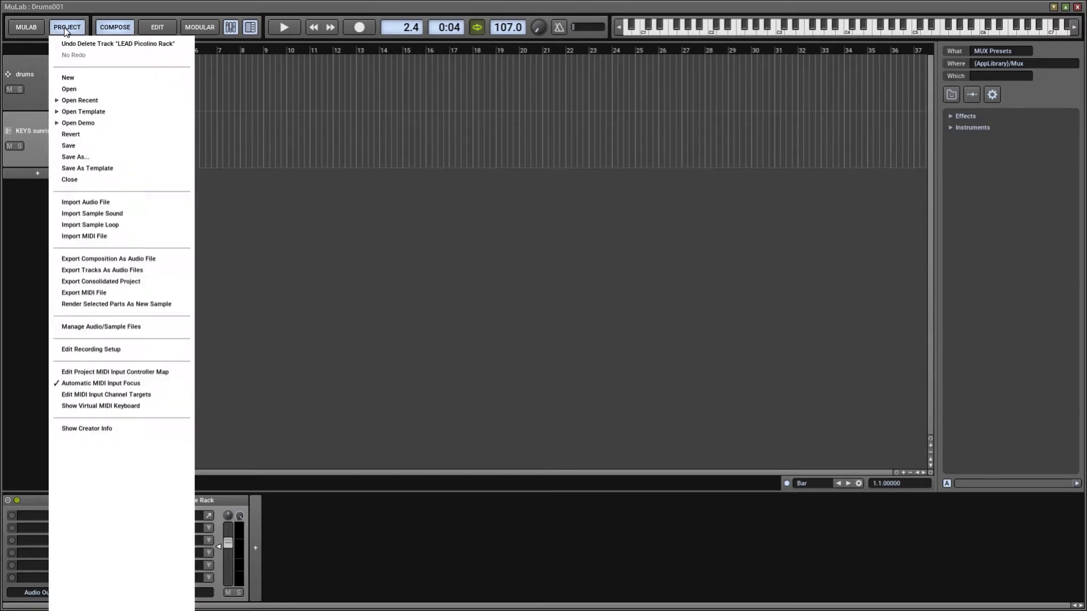
click(82, 77)
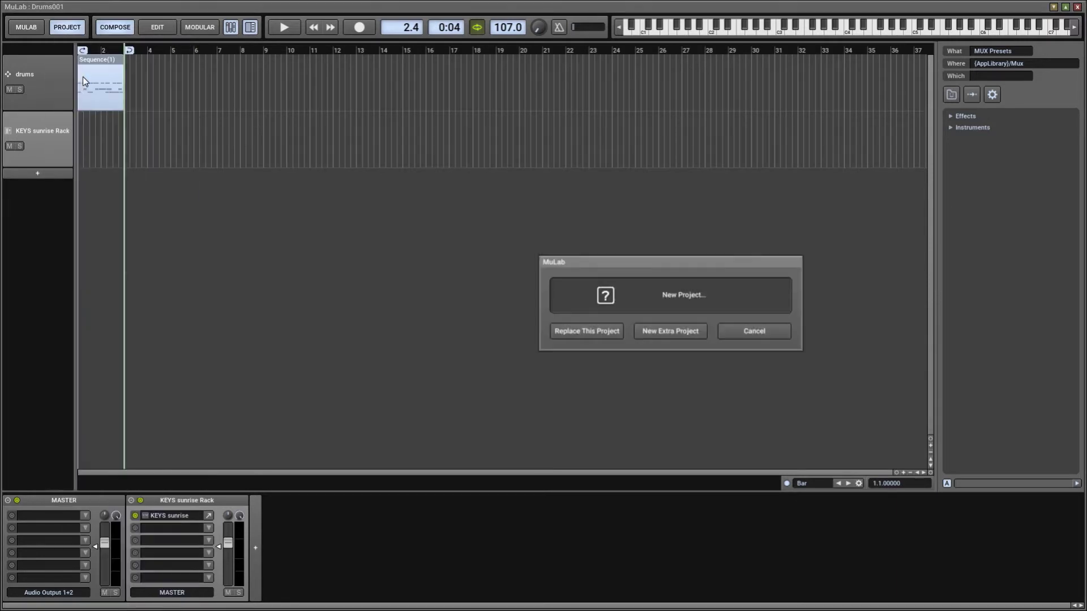
click(586, 336)
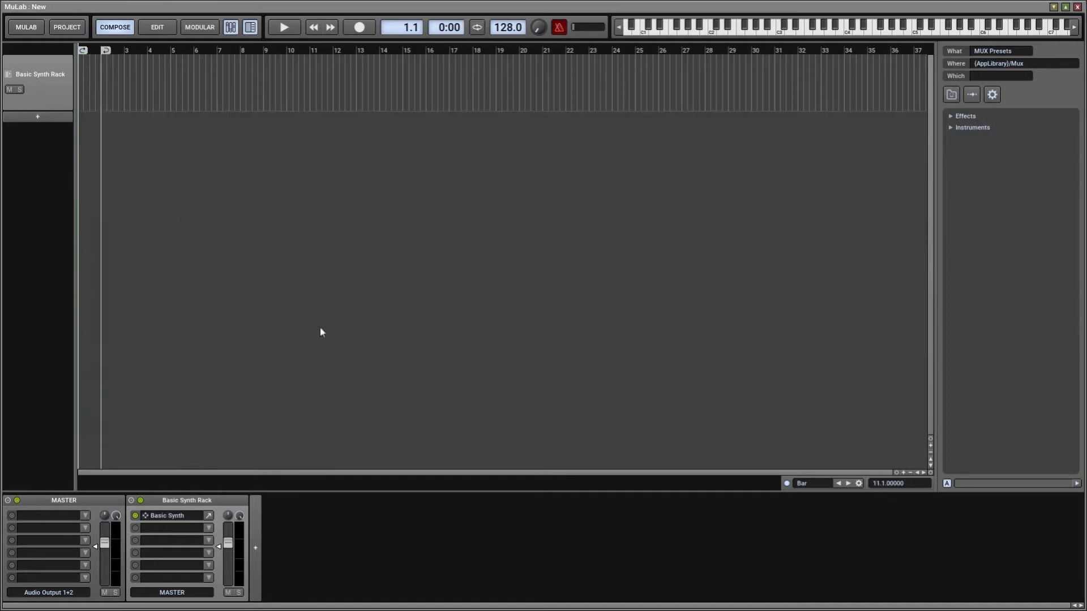
click(153, 513)
click(226, 443)
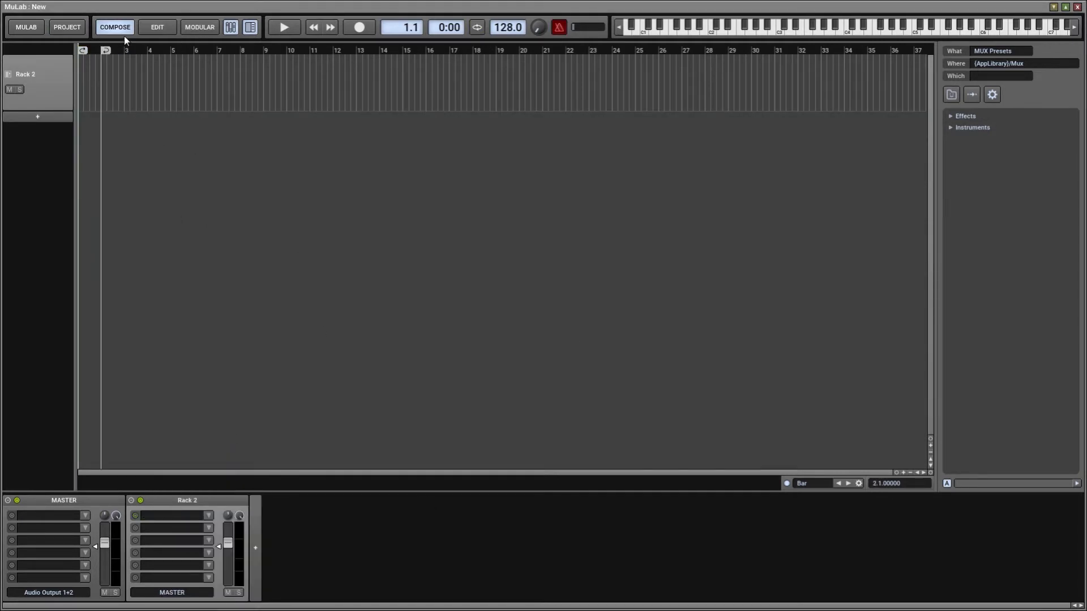
In the project's modular area, move the Metronome, MASTER and output modules lower as a group and place Rack 2 away from them
click(200, 27)
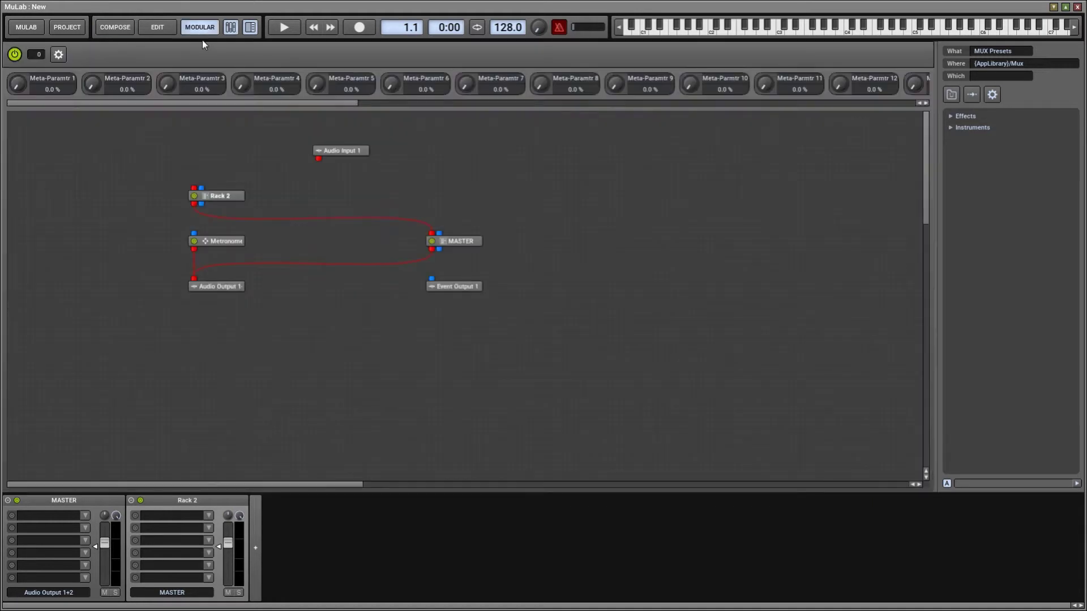
drag(541, 237, 152, 300)
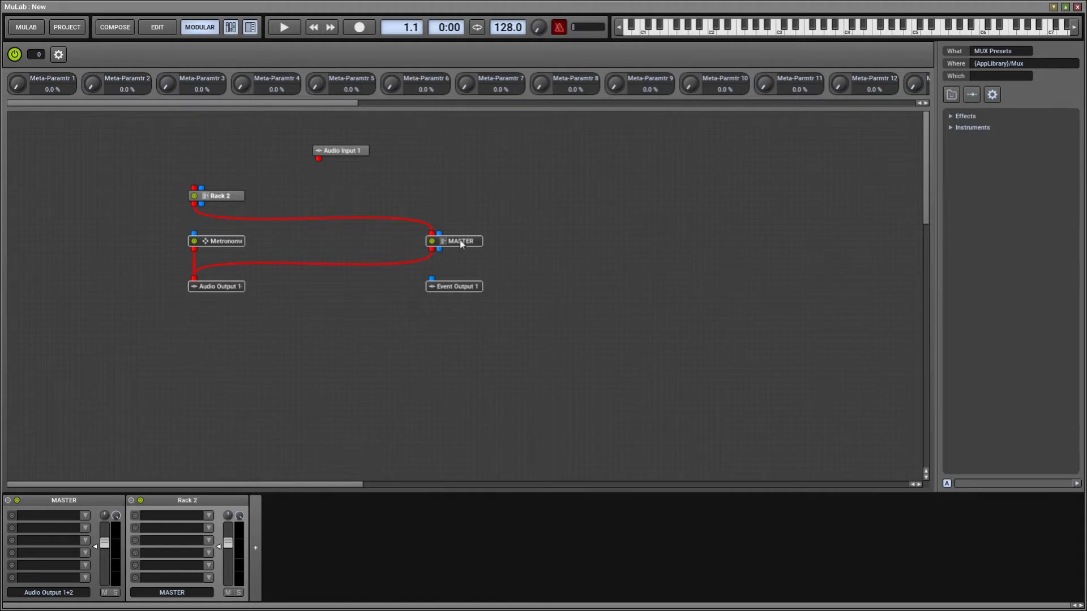
drag(461, 243, 359, 357)
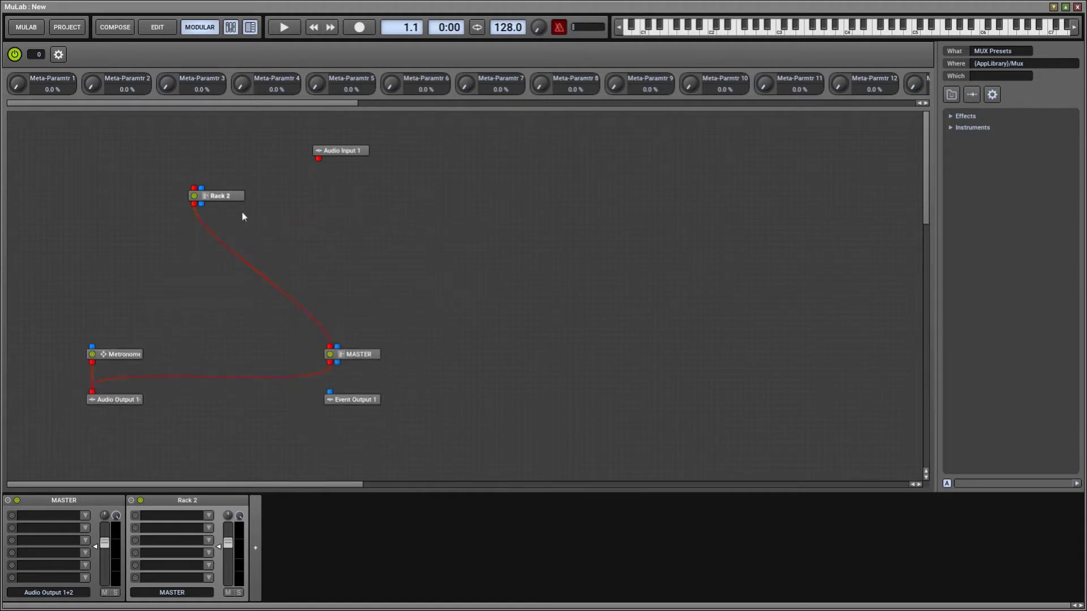
drag(232, 198, 616, 216)
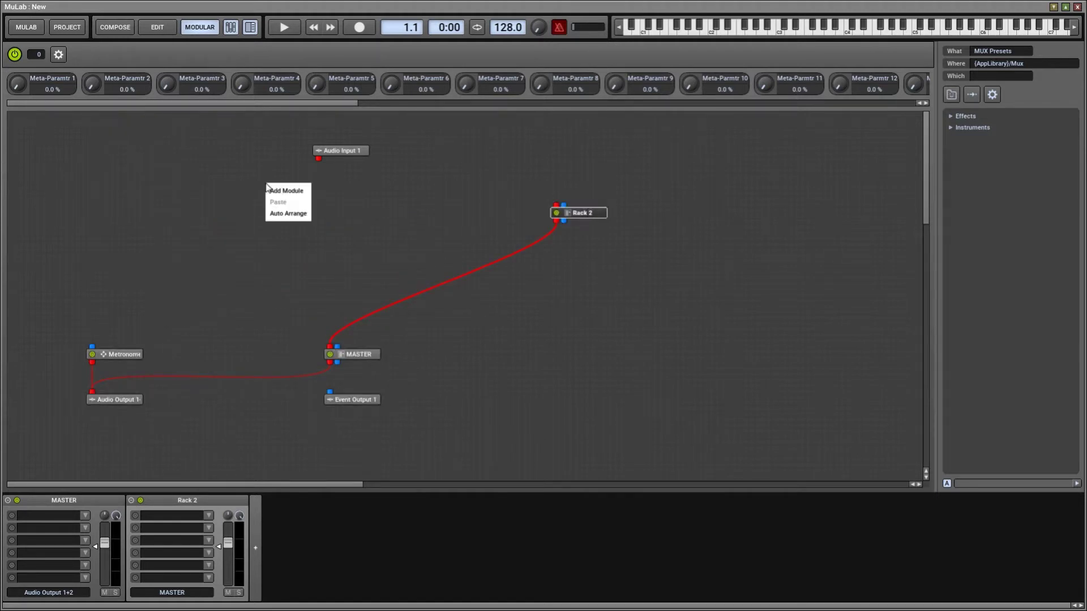
Add the drums module to the project's modular area and open its own modular area
right_click(268, 187)
click(291, 194)
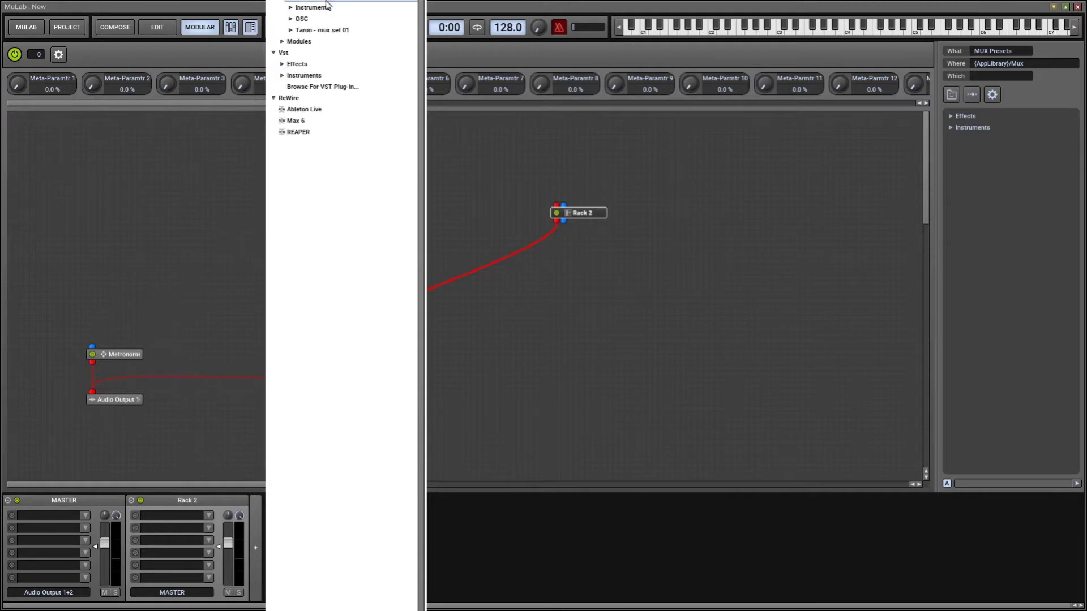
click(326, 8)
click(323, 20)
click(330, 30)
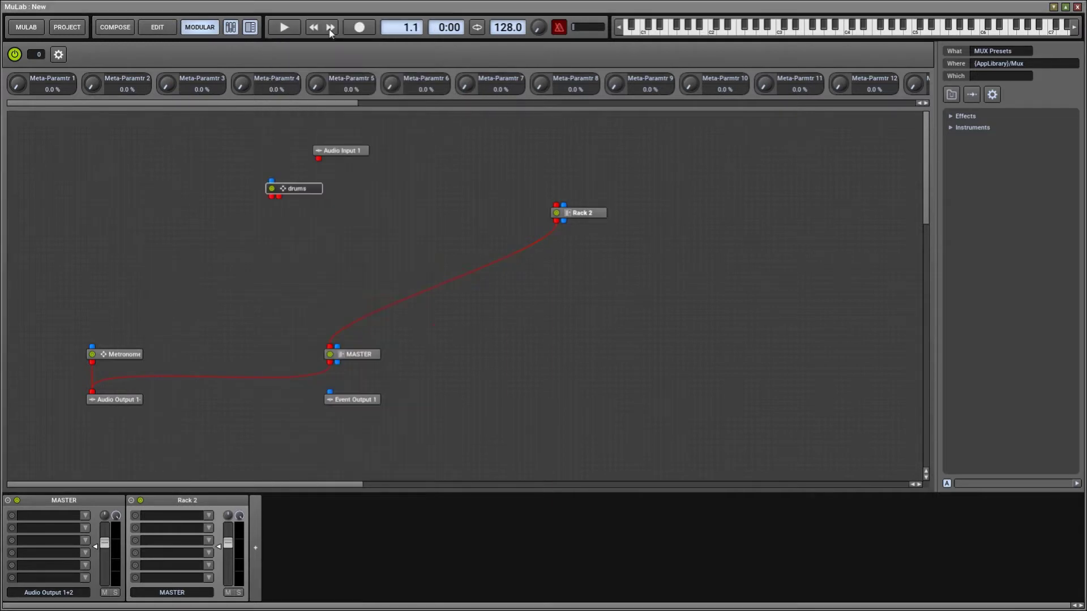
double_click(304, 188)
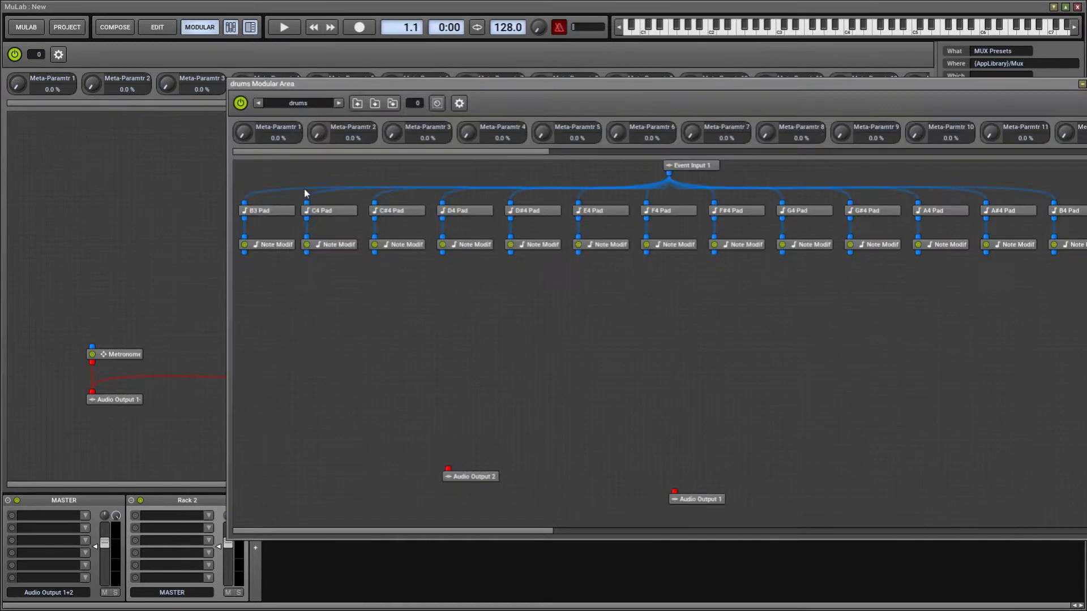
drag(484, 85, 437, 89)
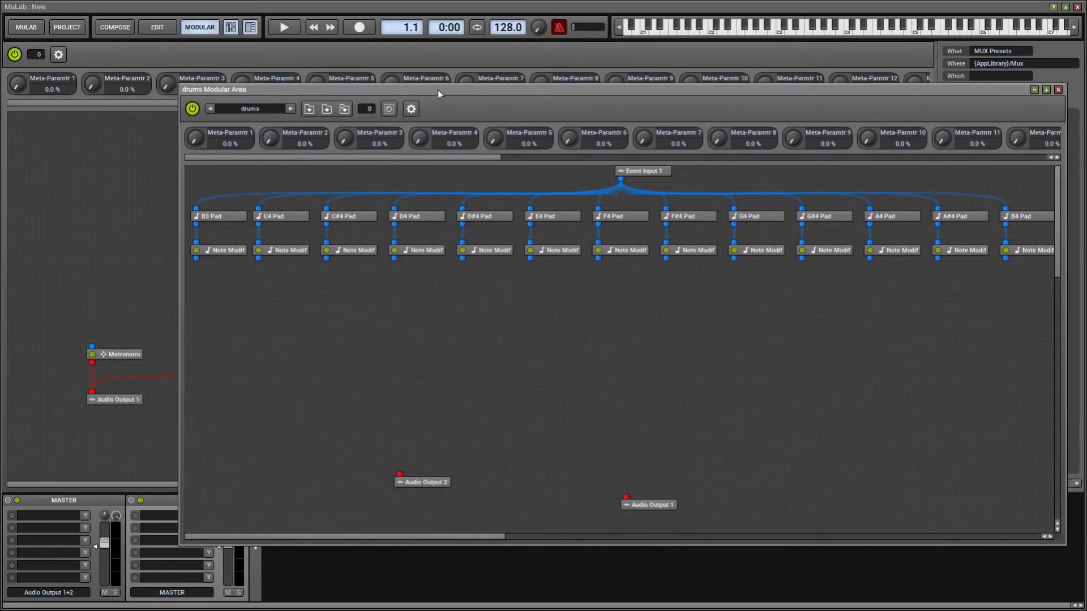
Open the C4 Pad to examine its pad window, and close it
double_click(285, 216)
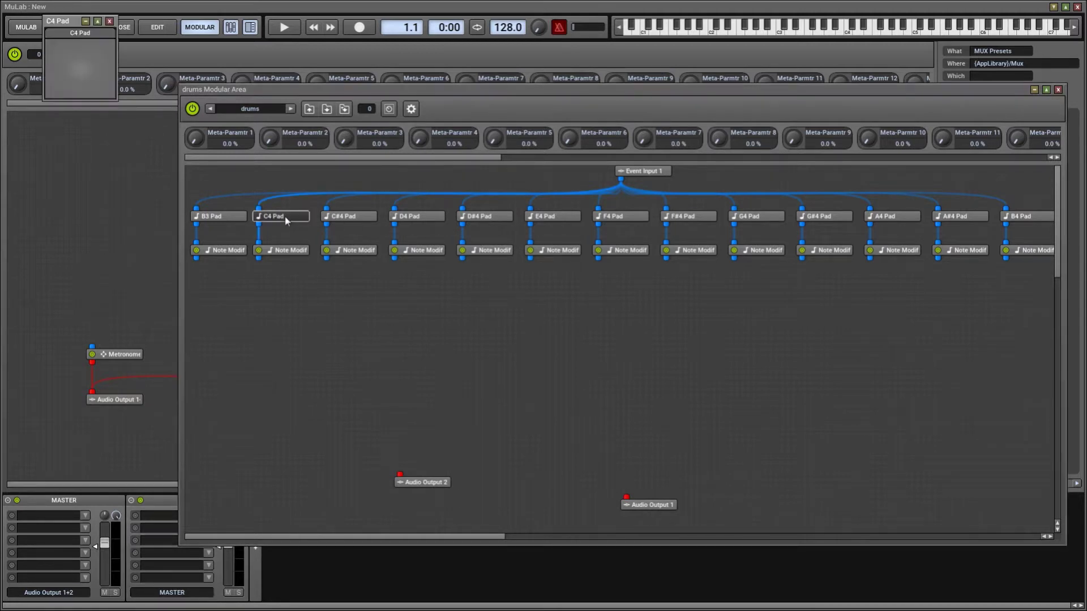
drag(58, 23, 415, 205)
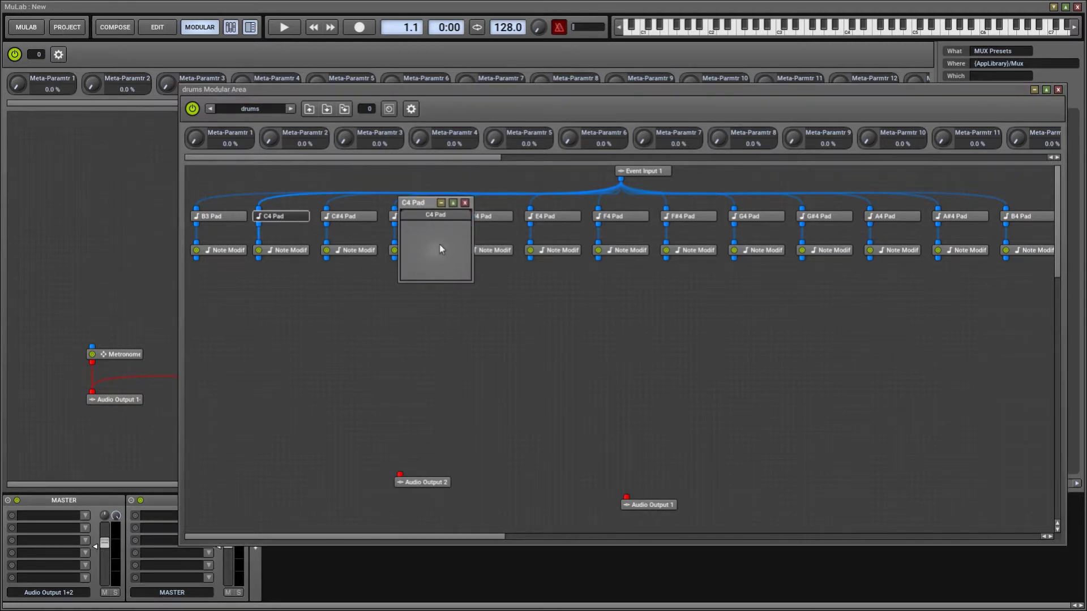
click(468, 205)
Try adding a Note Event Pad module to the drums modular area, and delete it again
right_click(358, 312)
click(371, 325)
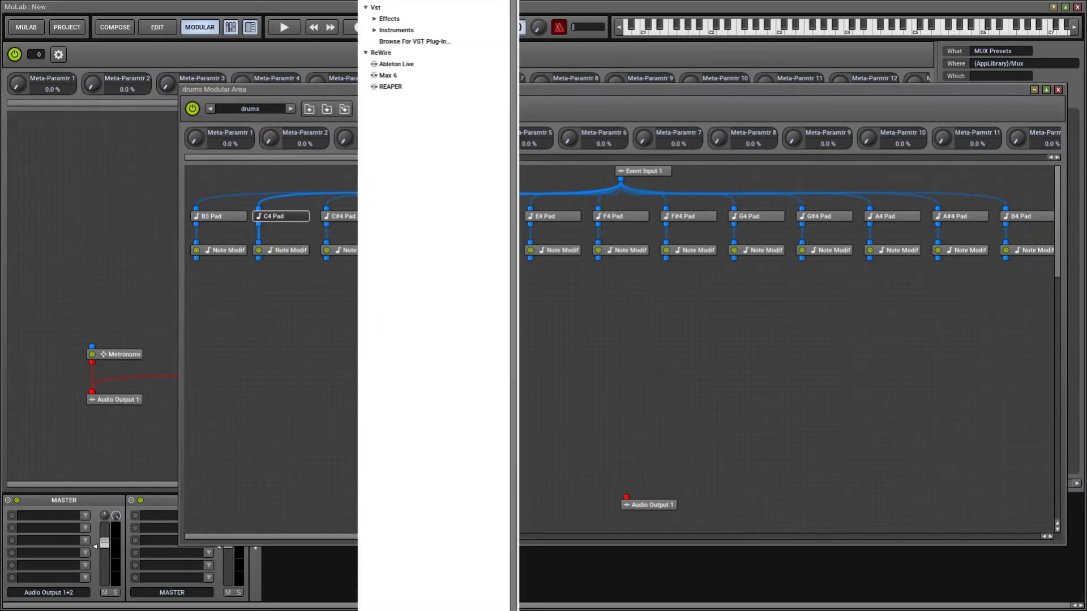
scroll(433, 96, up, 3)
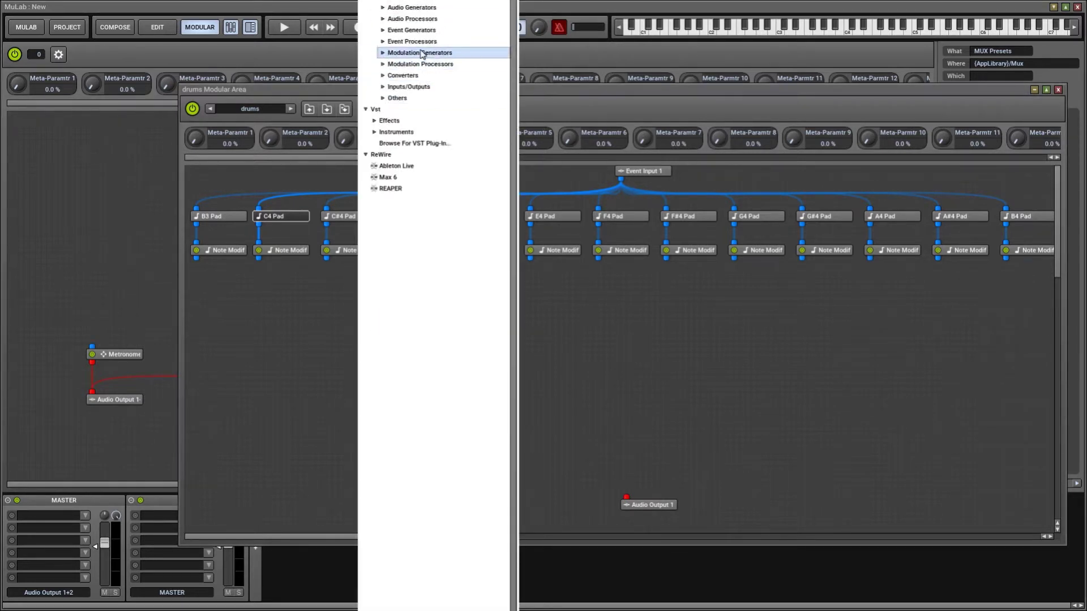
click(420, 32)
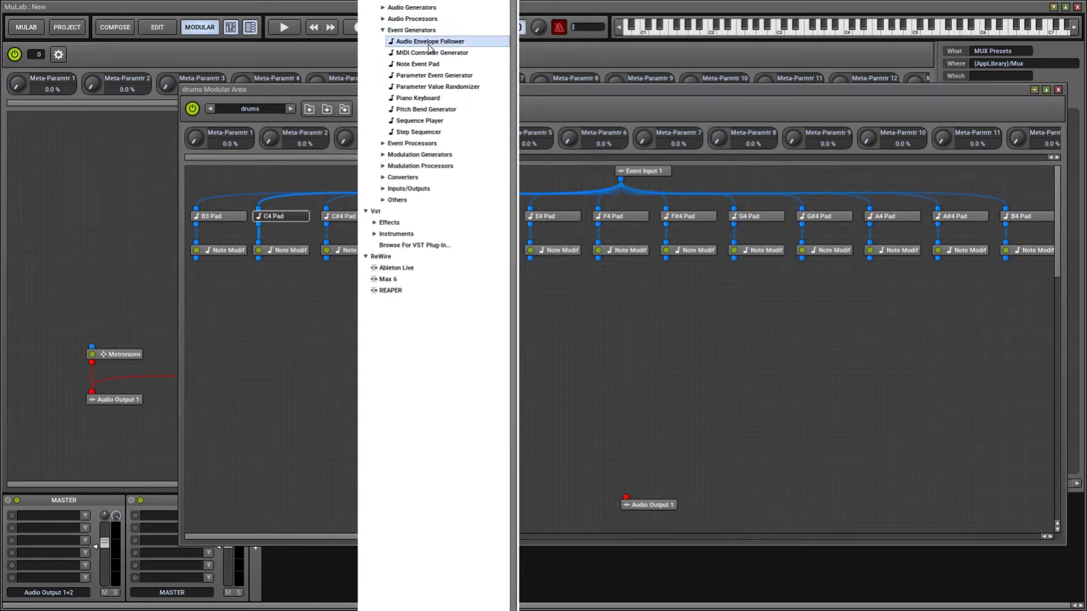
click(433, 66)
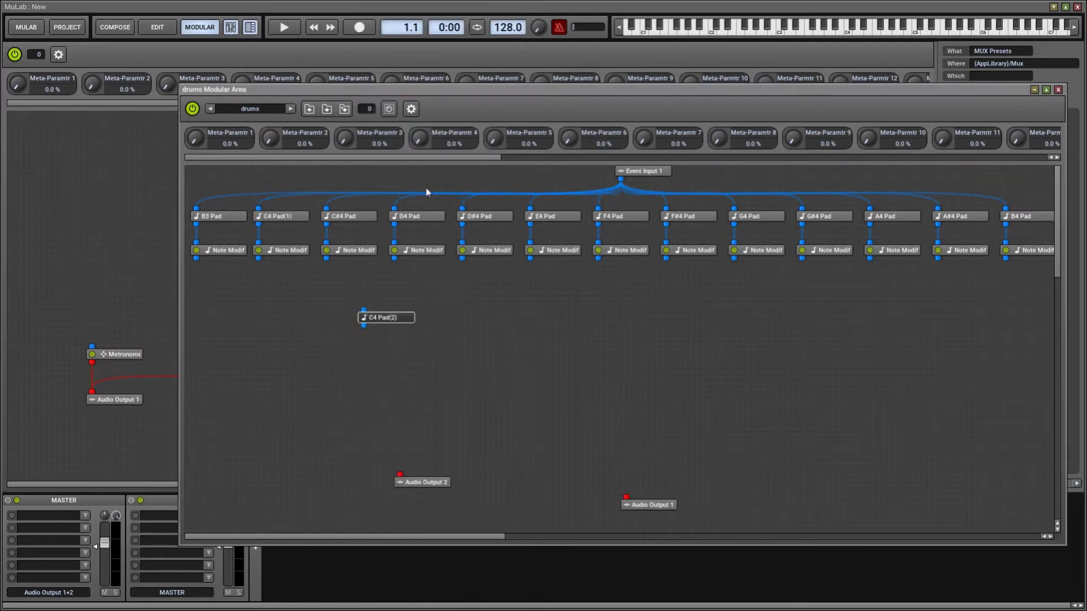
click(372, 316)
right_click(370, 314)
click(401, 355)
Examine the C4 Pad and the transpose and velocity settings of the Note Modifier connected to it
double_click(285, 219)
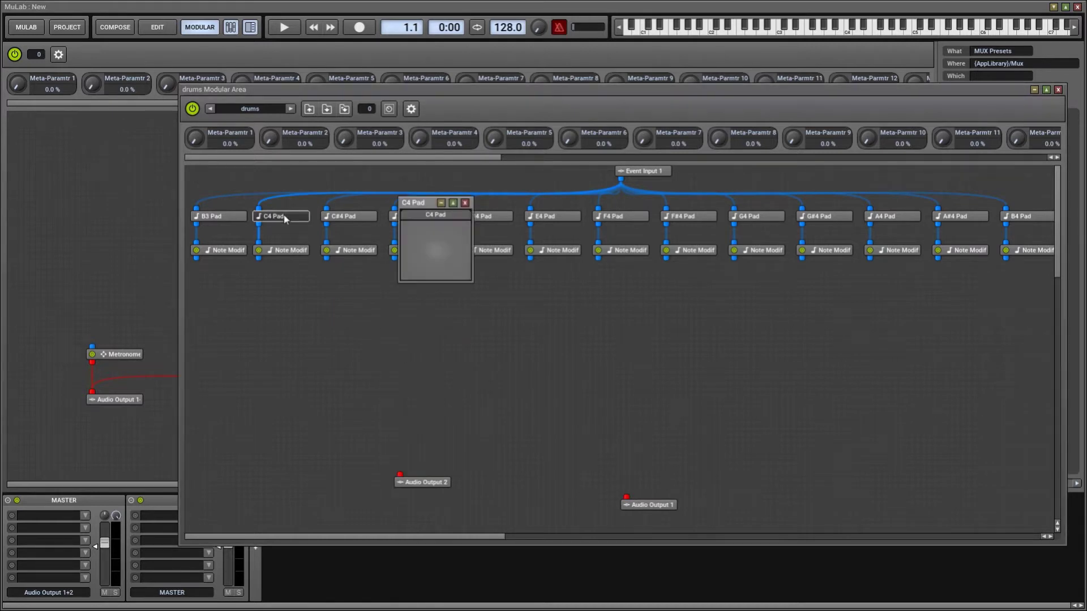
click(465, 202)
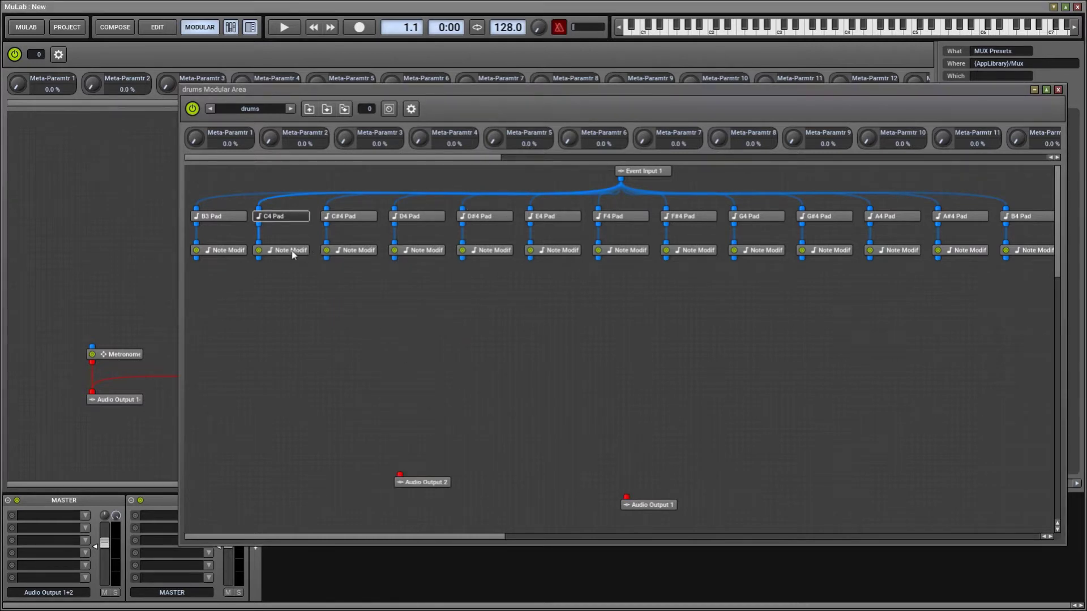
double_click(293, 252)
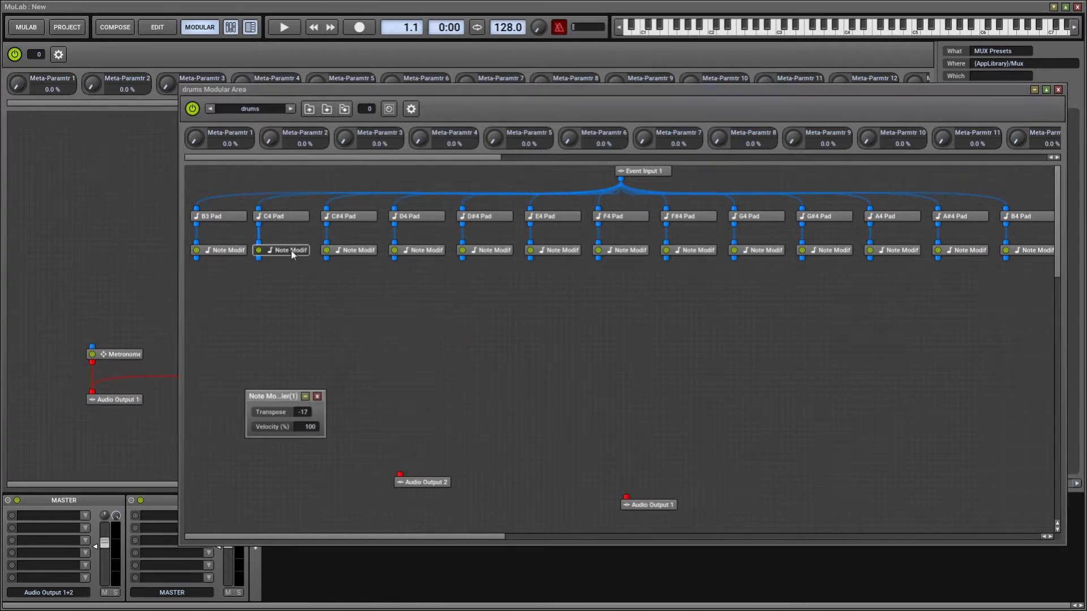
click(317, 396)
Add a LordOfTheSprings VST instrument below the C4 Pad's Note Modifier and connect the modifier to it
right_click(264, 300)
click(286, 314)
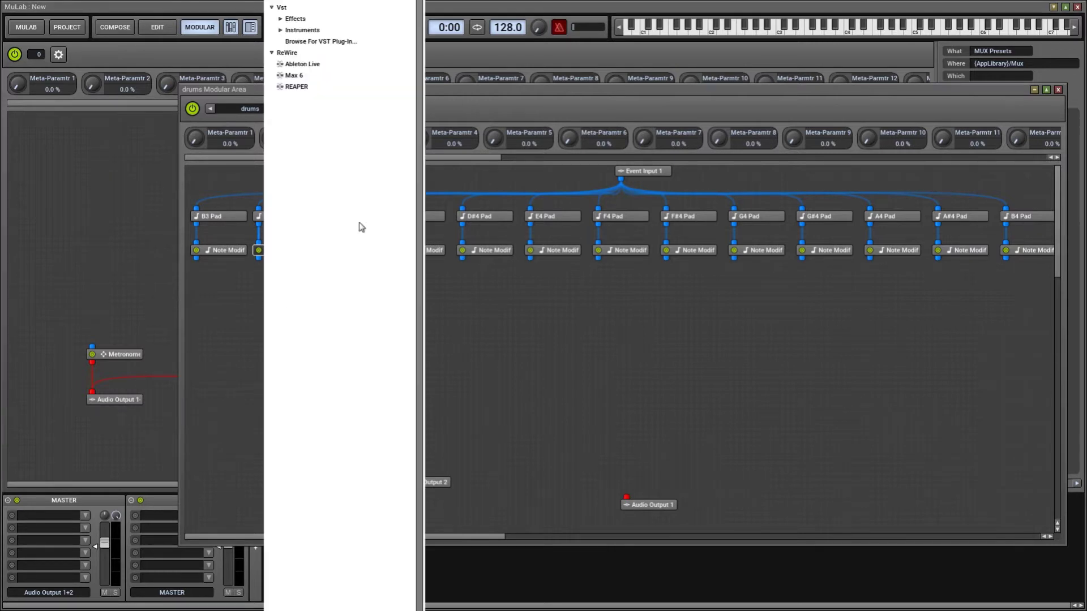
click(357, 32)
click(319, 64)
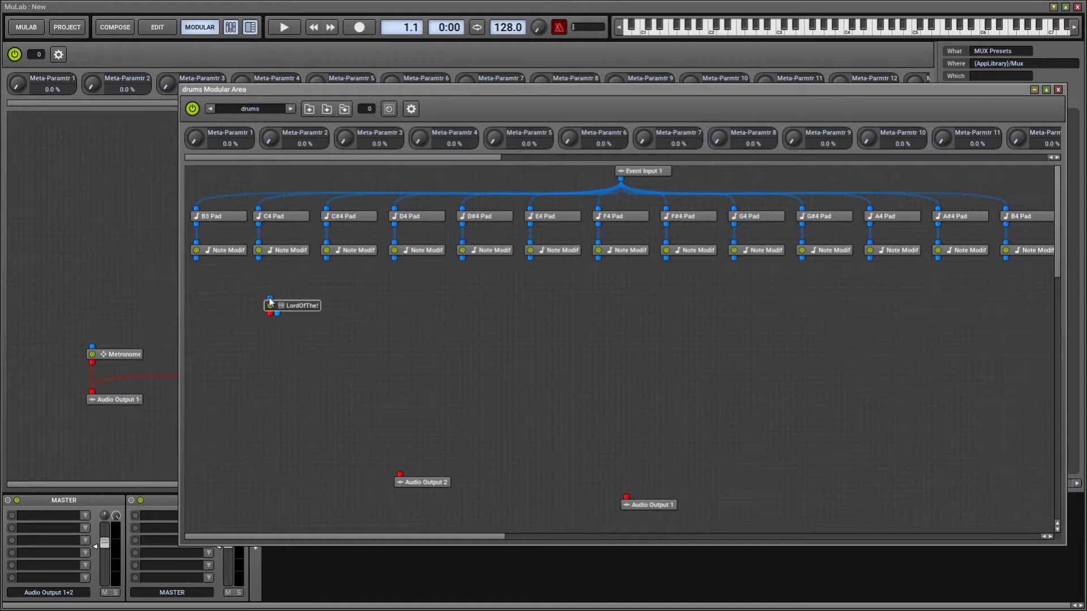
drag(304, 308, 292, 292)
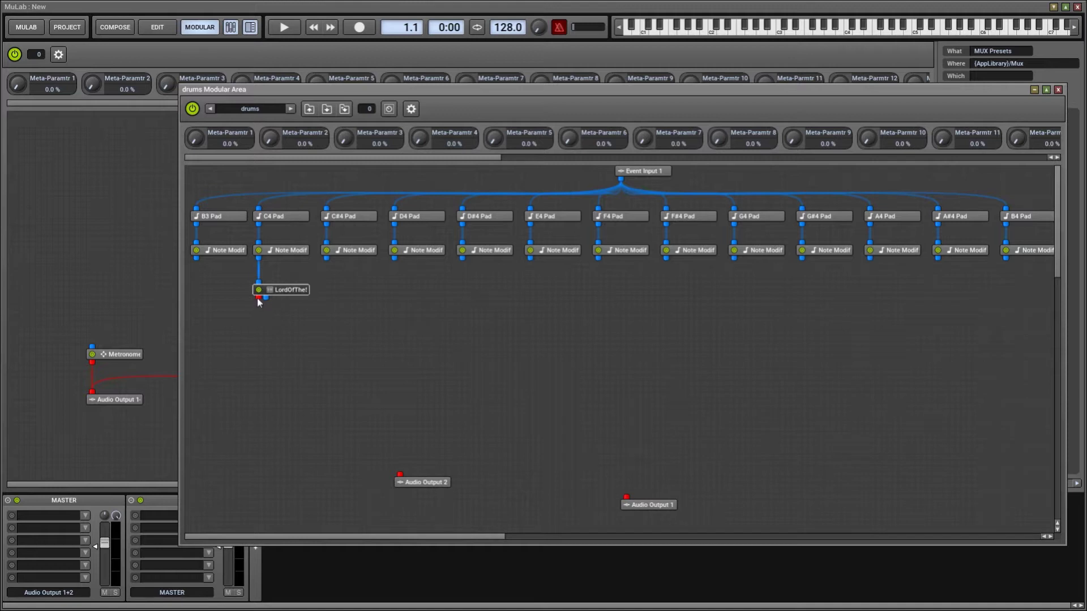
Connect the audio output of LordOfTheSprings to both Audio Output 1 and Audio Output 2
drag(258, 300, 627, 498)
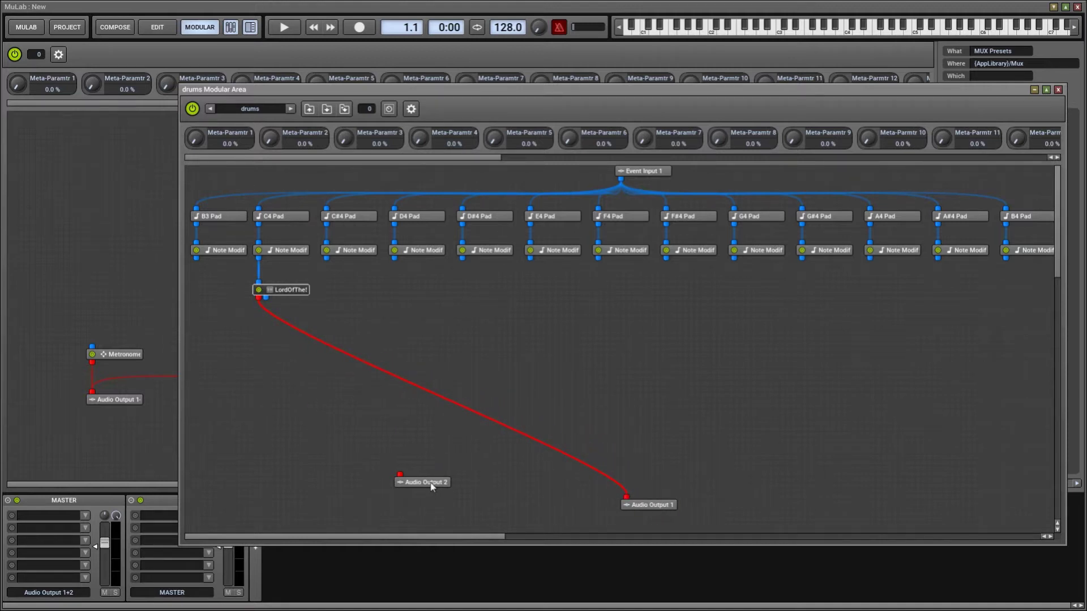
drag(434, 484, 429, 510)
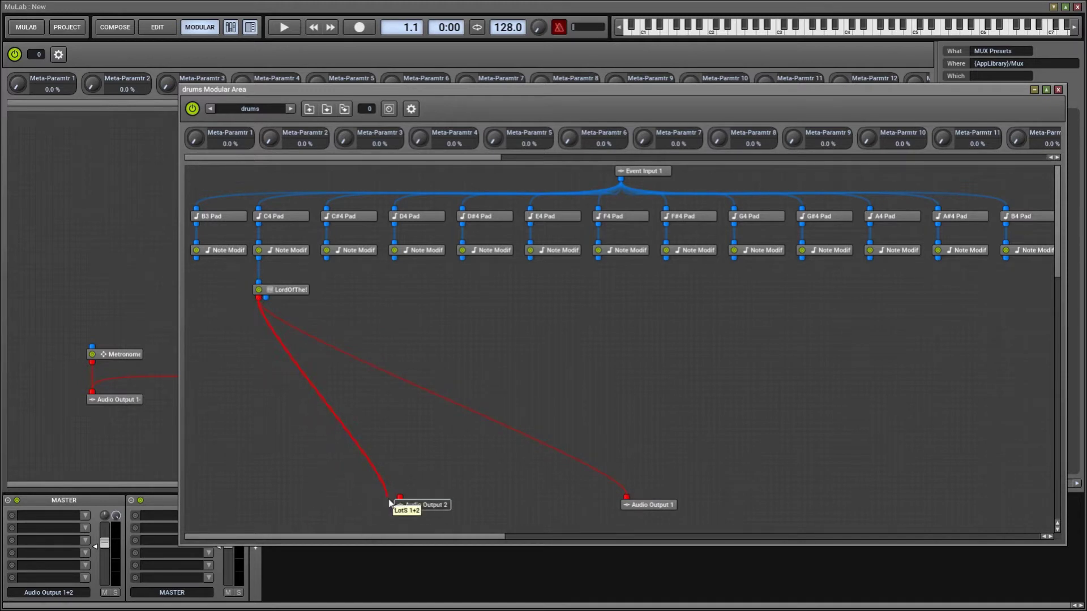
drag(391, 503, 400, 499)
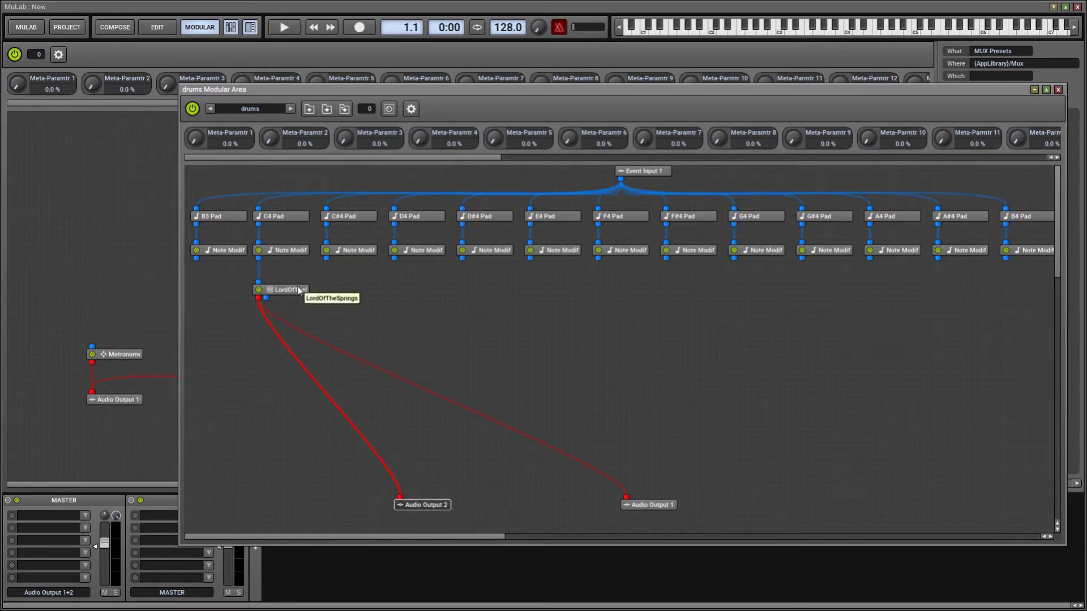
Connect the drums module's first audio output to MASTER in the project's modular area
drag(346, 90, 552, 85)
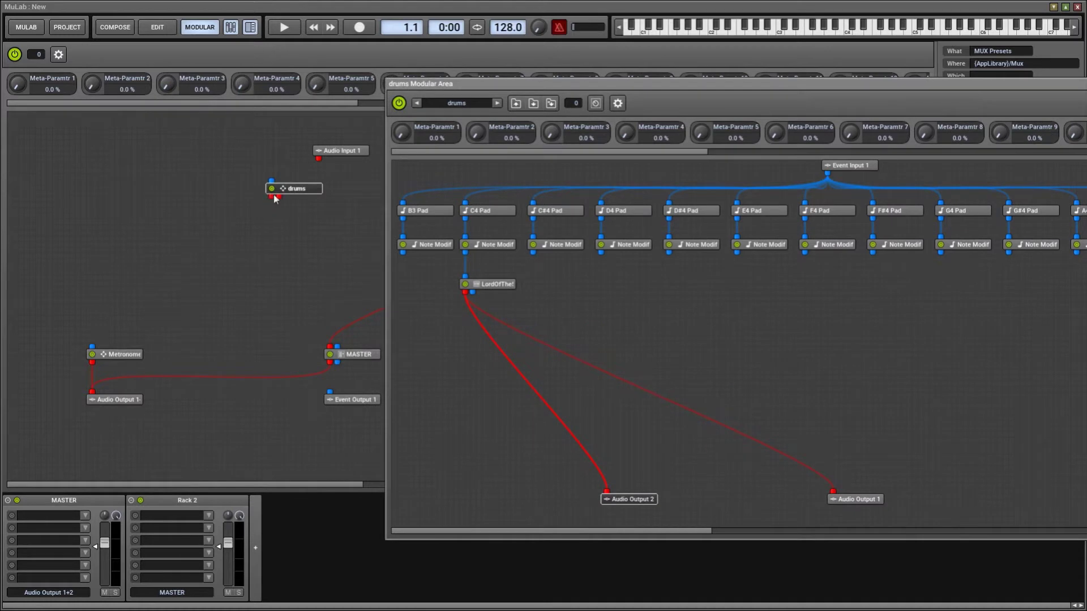
drag(267, 216, 332, 347)
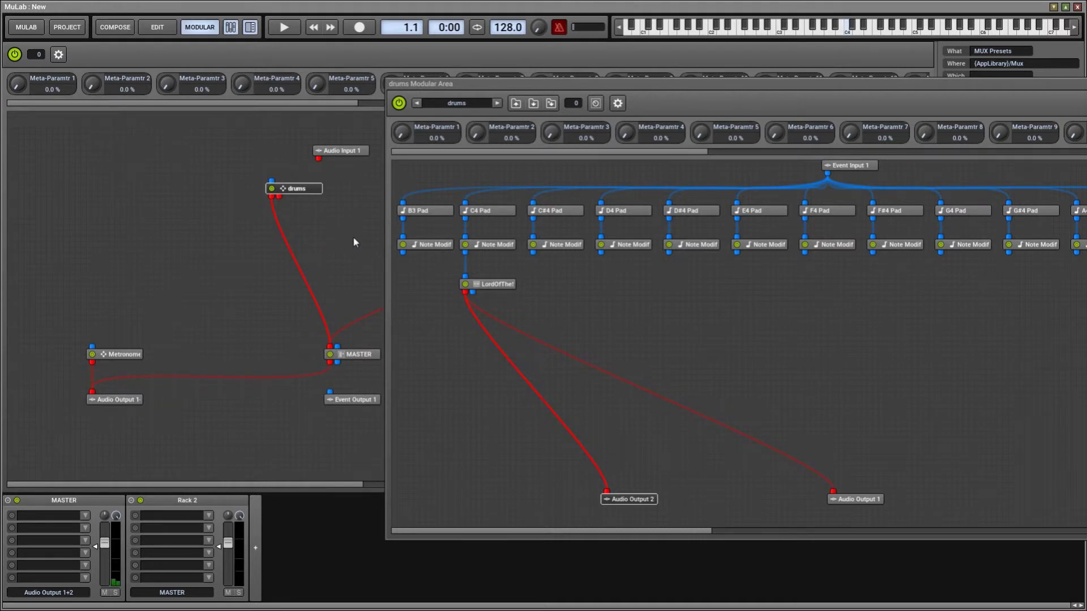
drag(559, 84, 304, 80)
Open the LordOfTheSprings editor and adjust Spring B's main knob and Spring A's balance
click(240, 282)
double_click(240, 283)
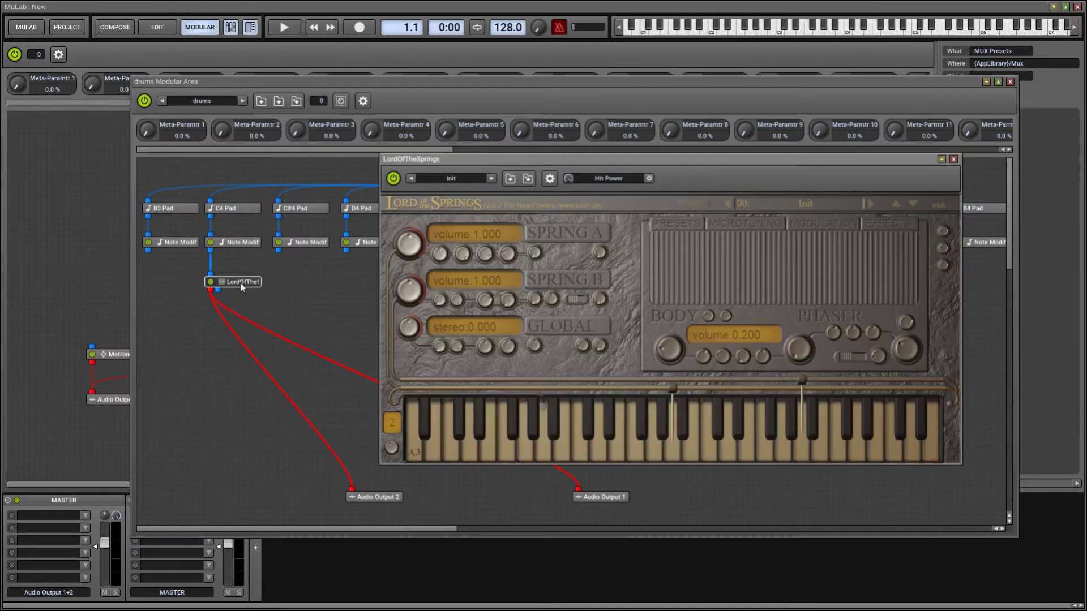
drag(594, 167, 501, 184)
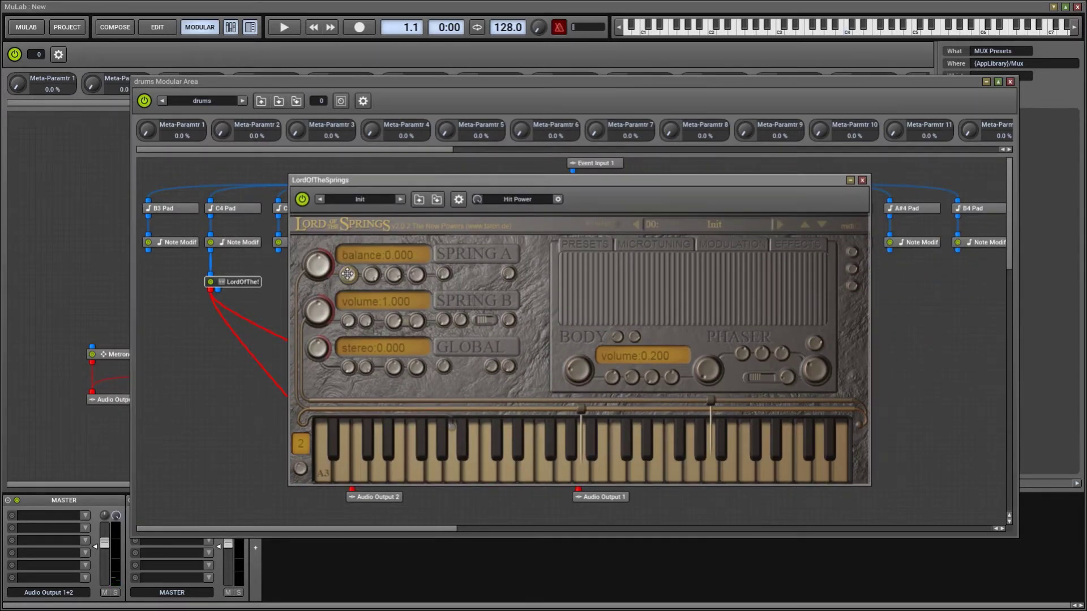
mouse_move(319, 312)
mouse_down()
mouse_move(318, 340)
mouse_move(325, 321)
mouse_up()
drag(350, 273, 349, 285)
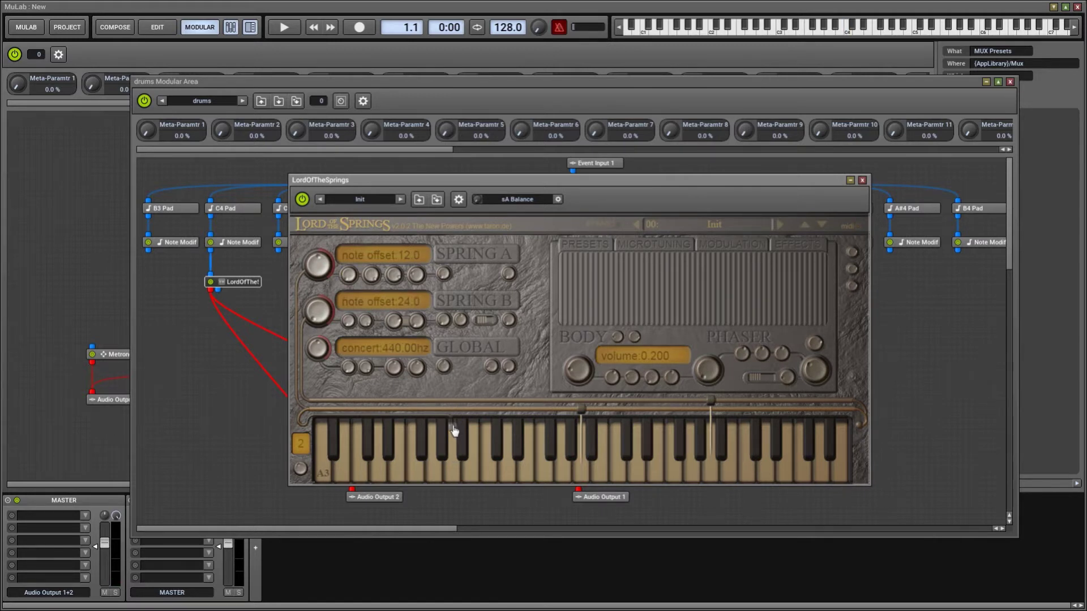
Raise the SA pitch amount of the envelope modulation in LordOfTheSprings to about 0.8
click(723, 250)
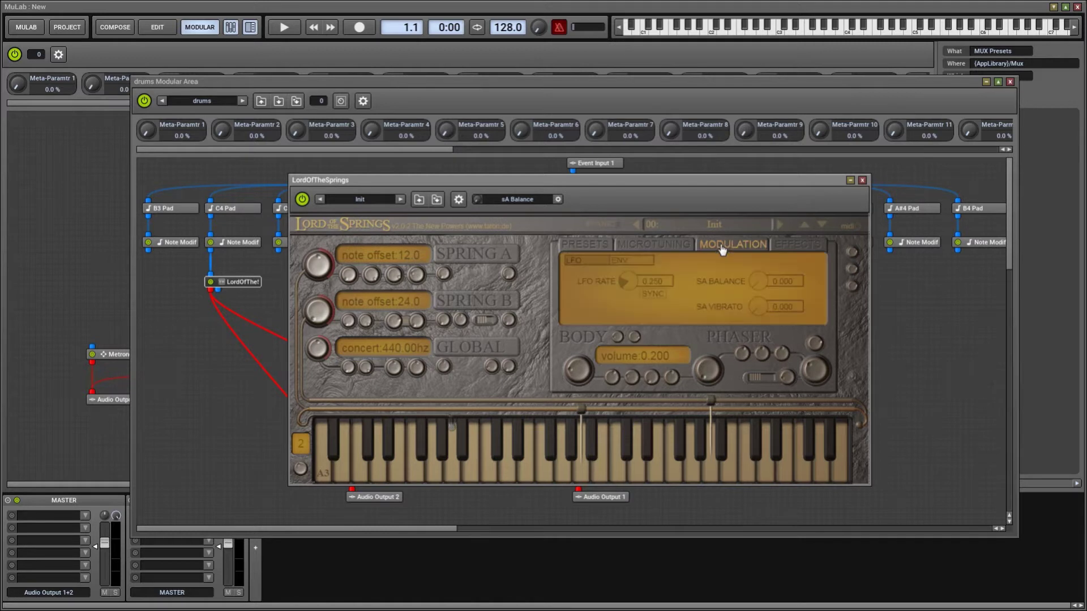
click(627, 261)
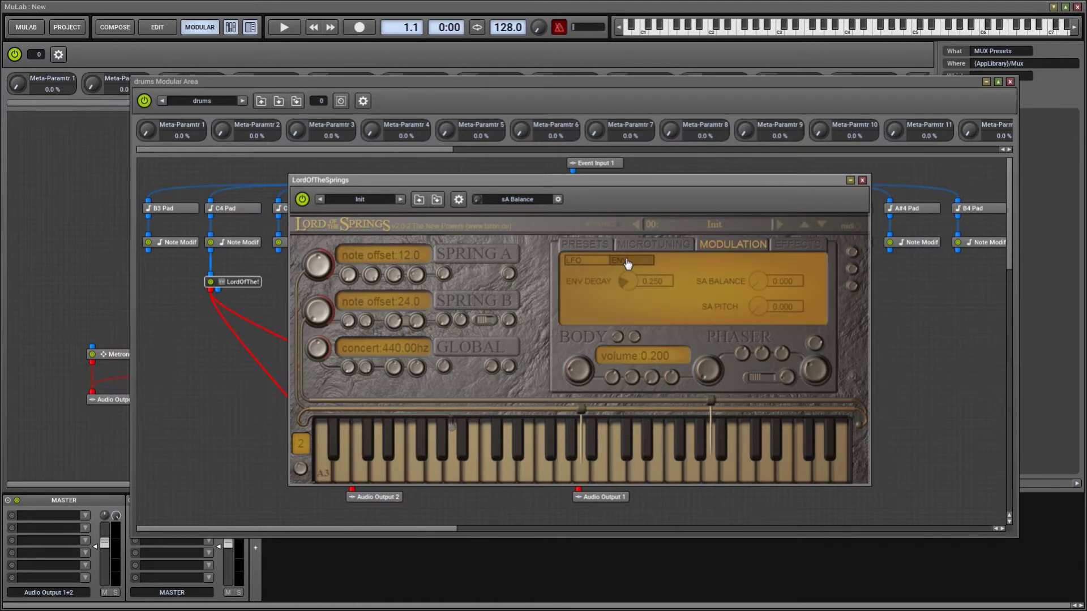
mouse_move(757, 307)
mouse_down()
mouse_move(757, 272)
mouse_move(758, 308)
mouse_up()
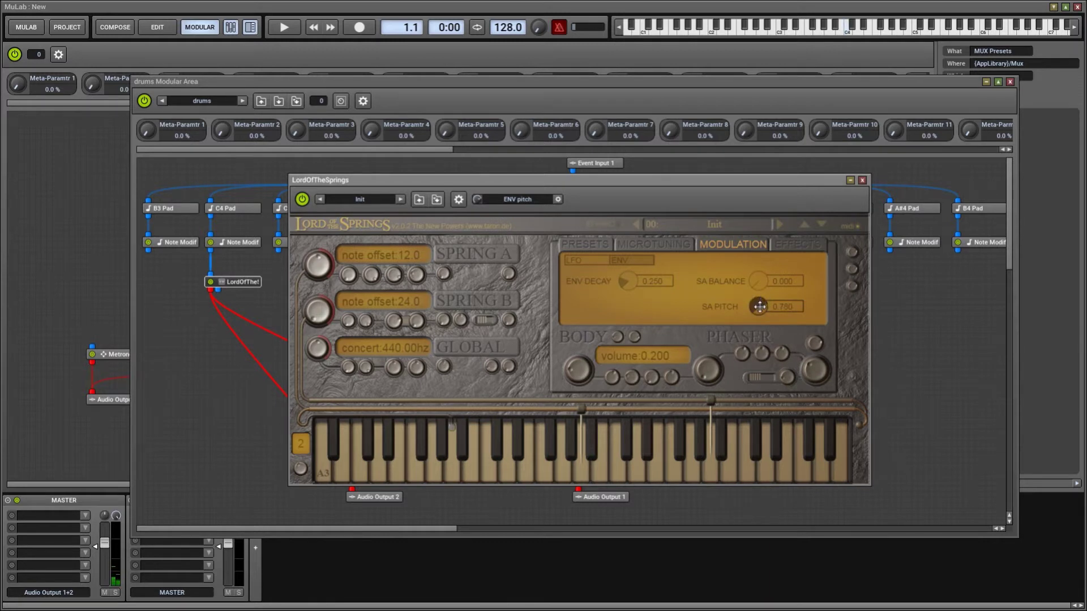
Shorten LordOfTheSprings' modulation envelope decay to about 0.105 and lower Spring A's decay
drag(626, 282, 627, 300)
mouse_move(396, 274)
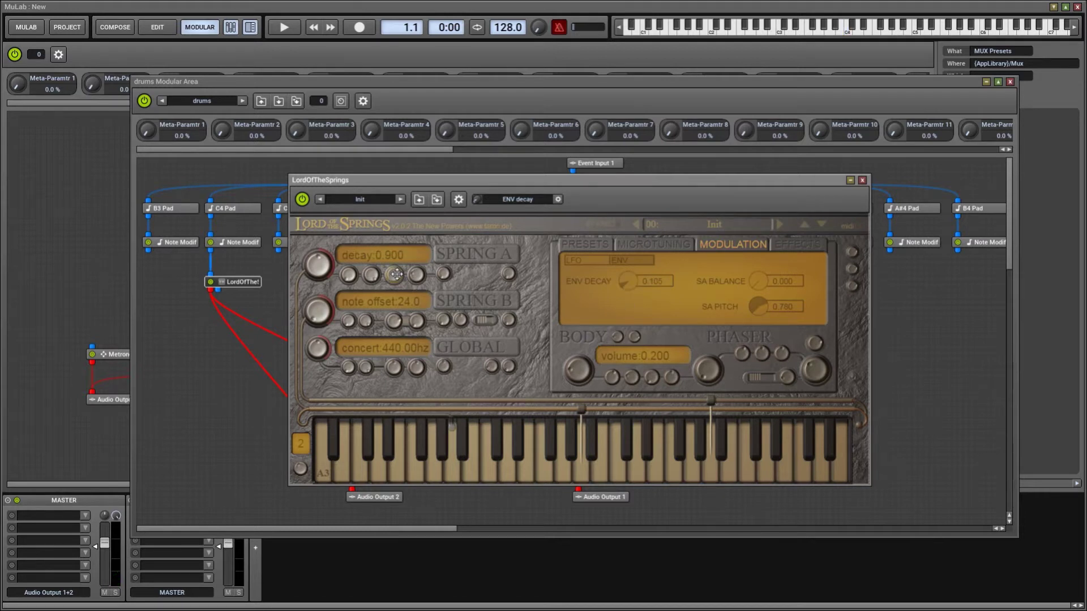
drag(395, 274, 395, 297)
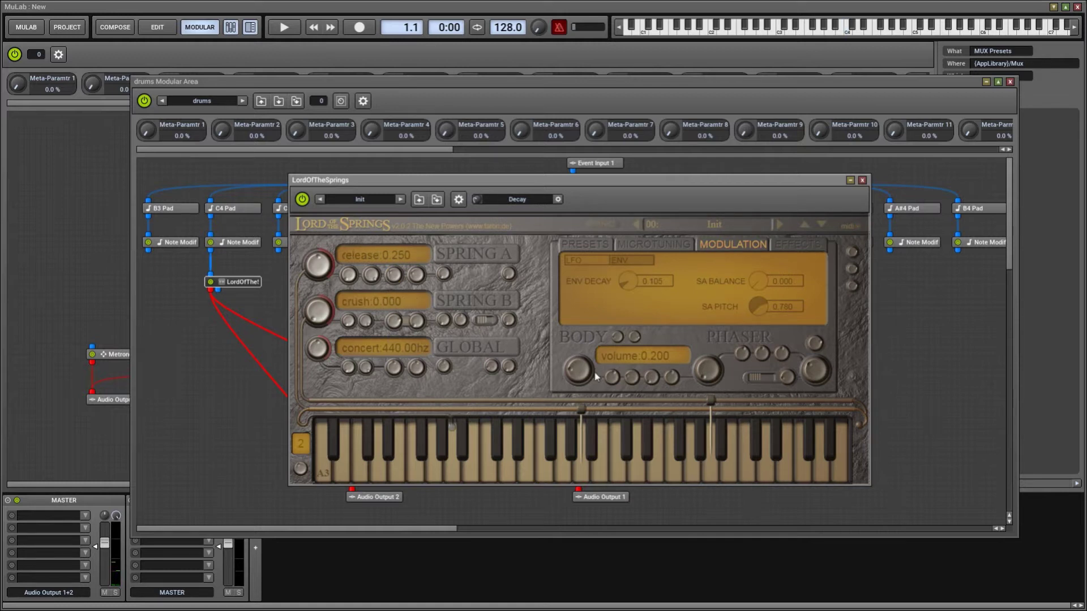
Set the body volume to 0, global volume to about 1.42 and Spring A volume to 2.0, and adjust the global spread
drag(577, 370, 589, 349)
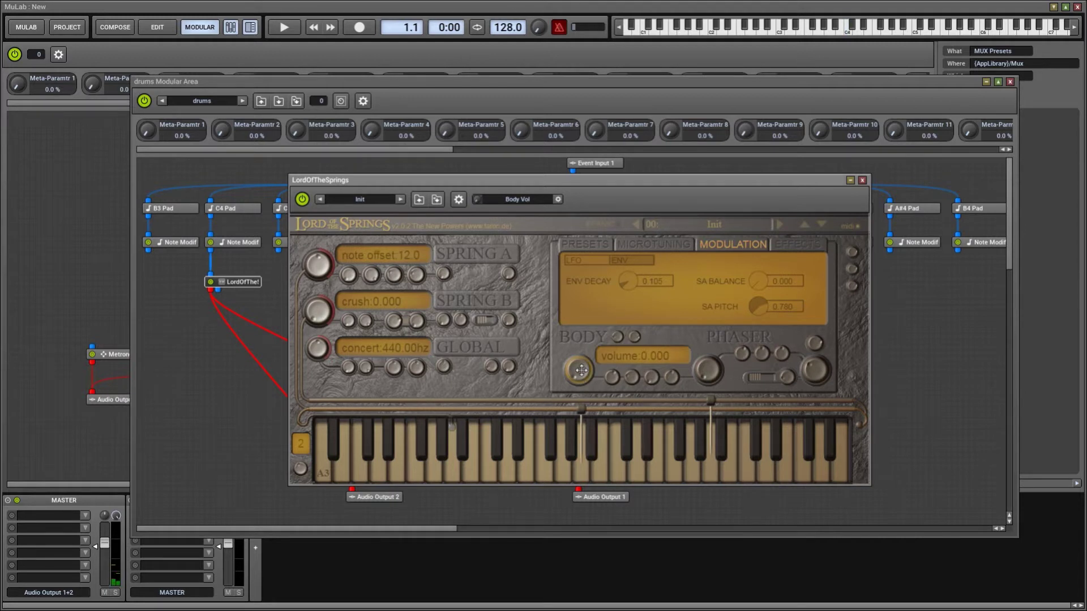
double_click(416, 367)
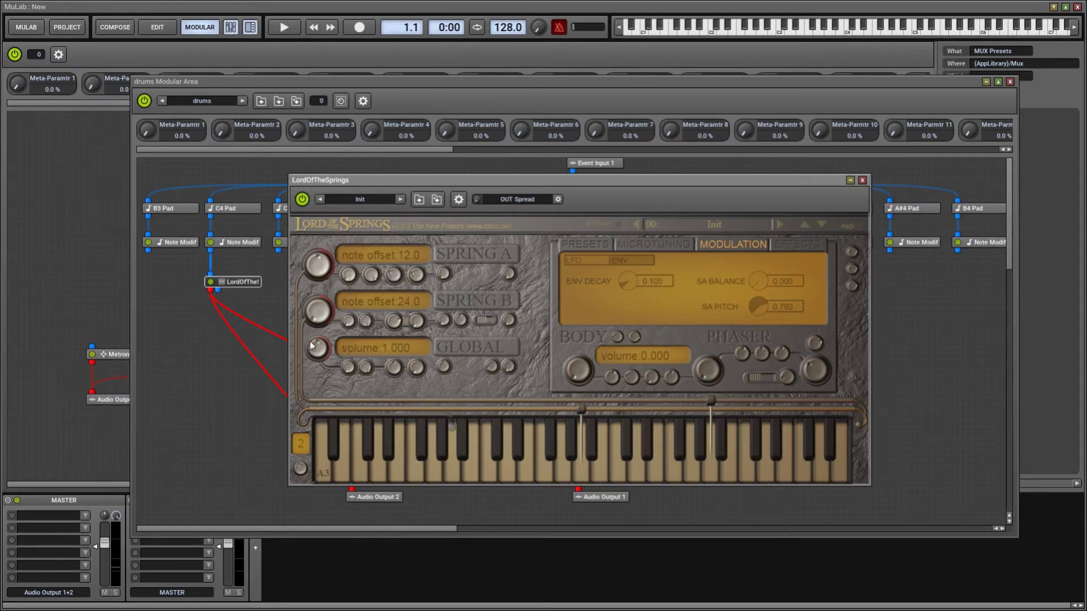
drag(318, 348, 318, 326)
click(324, 272)
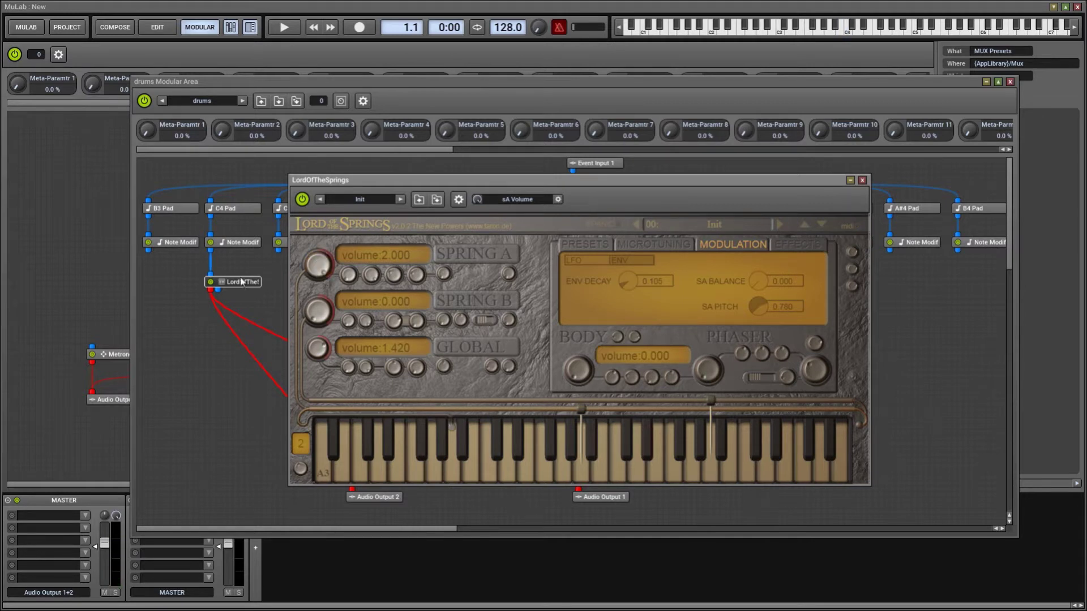
Lower the transpose value of the Note Modifier below the C4 Pad
double_click(235, 243)
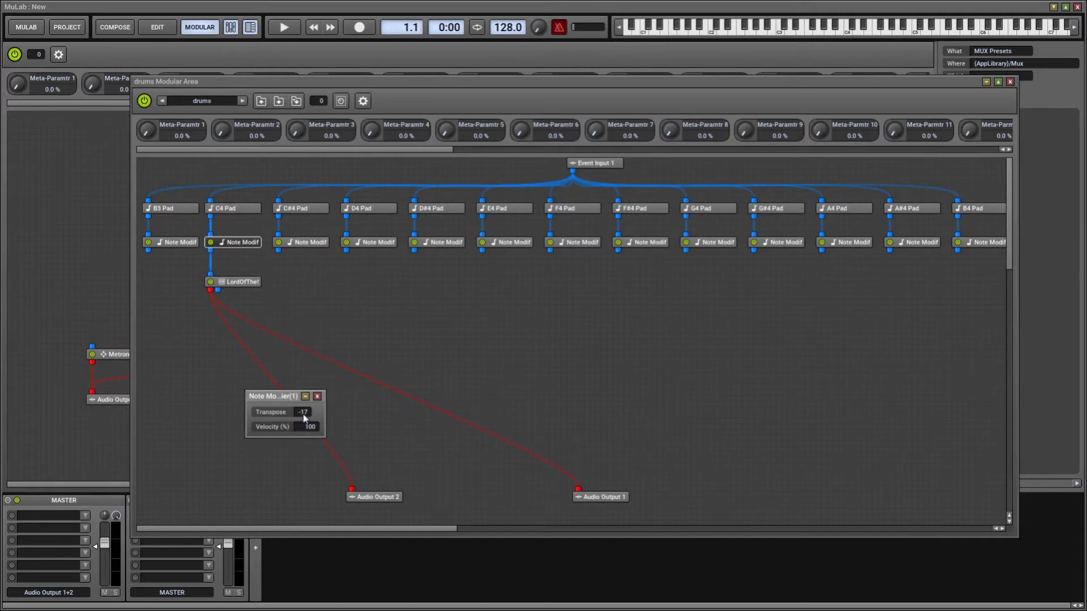
scroll(304, 418, down, 7)
scroll(306, 417, down, 1)
click(317, 397)
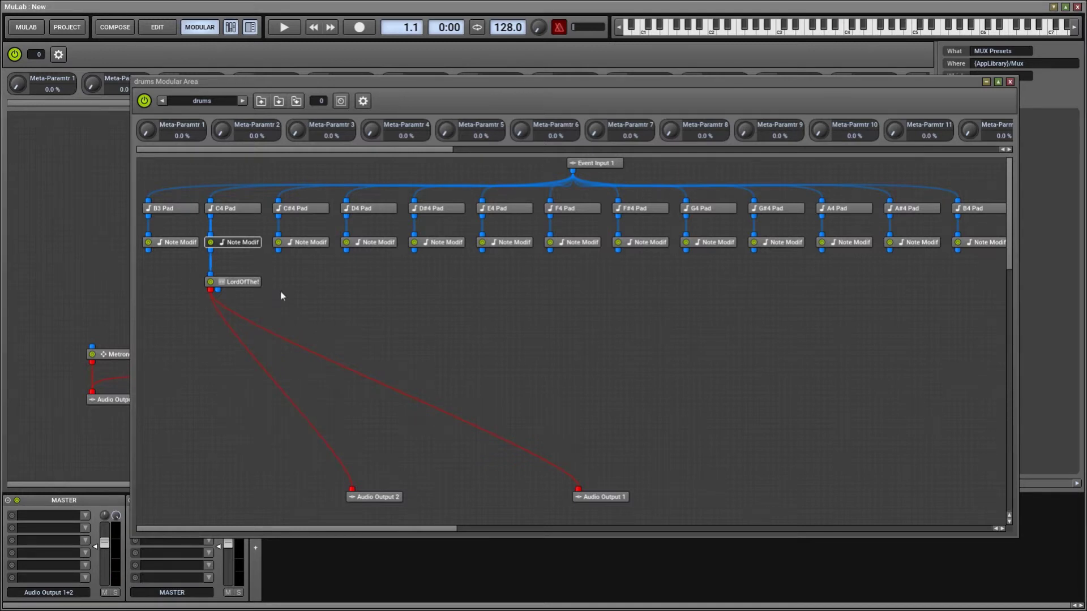
Reopen the LordOfTheSprings editor below the C4 Pad, raise Spring B's volume and turn its diffusion up to full noise at 1.000
double_click(245, 281)
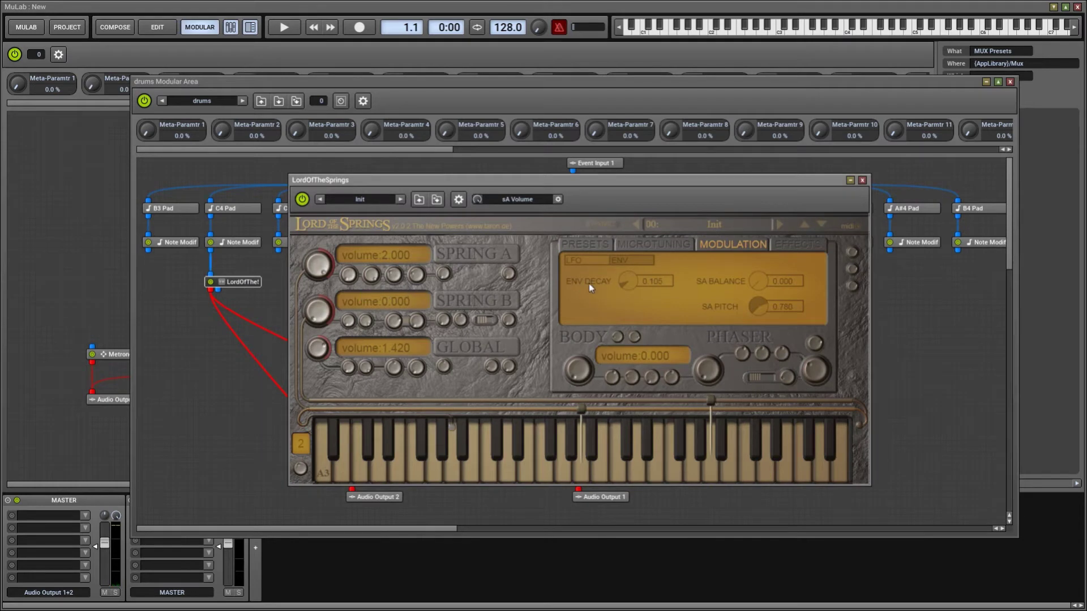
click(733, 250)
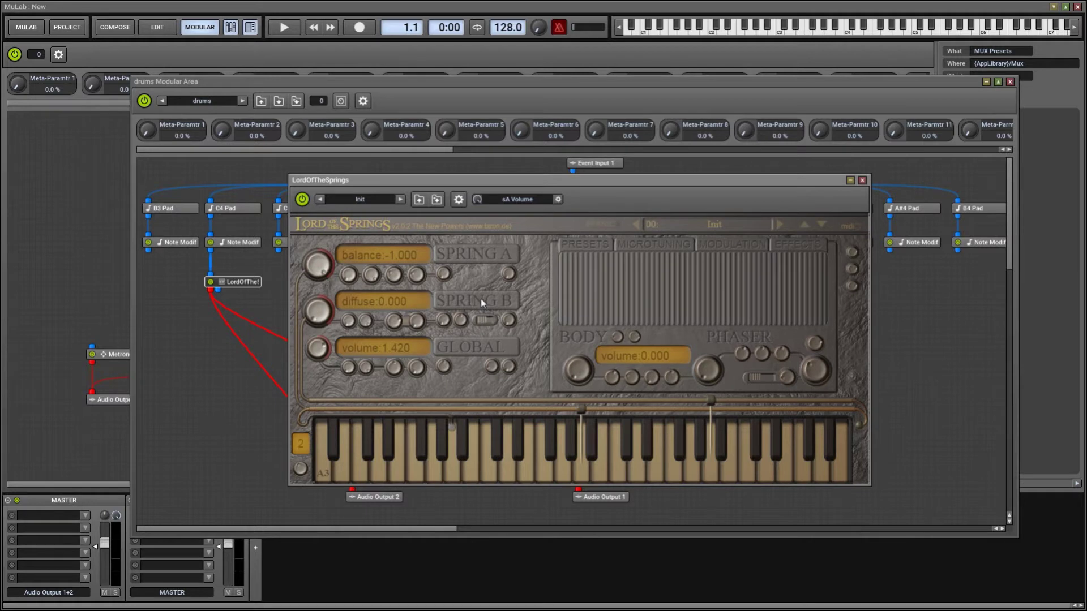
drag(318, 313, 318, 301)
drag(417, 323, 434, 248)
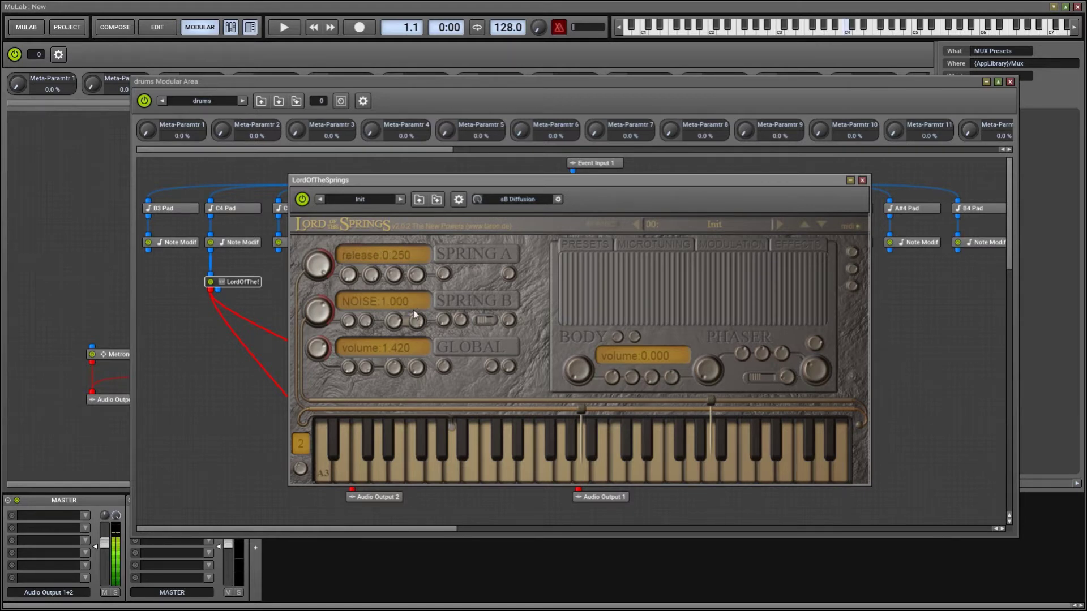
Tune Spring B's noise frequency and resonance, and reduce its decay to about 0.33
drag(347, 322, 359, 276)
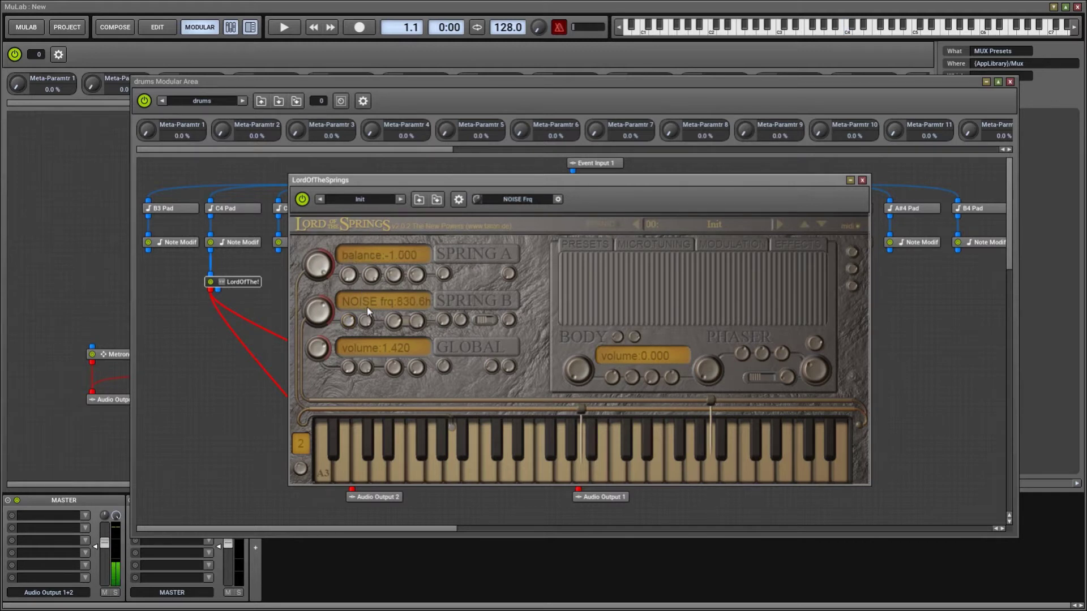
mouse_move(366, 320)
mouse_down()
mouse_move(366, 331)
mouse_move(349, 323)
mouse_up()
click(393, 321)
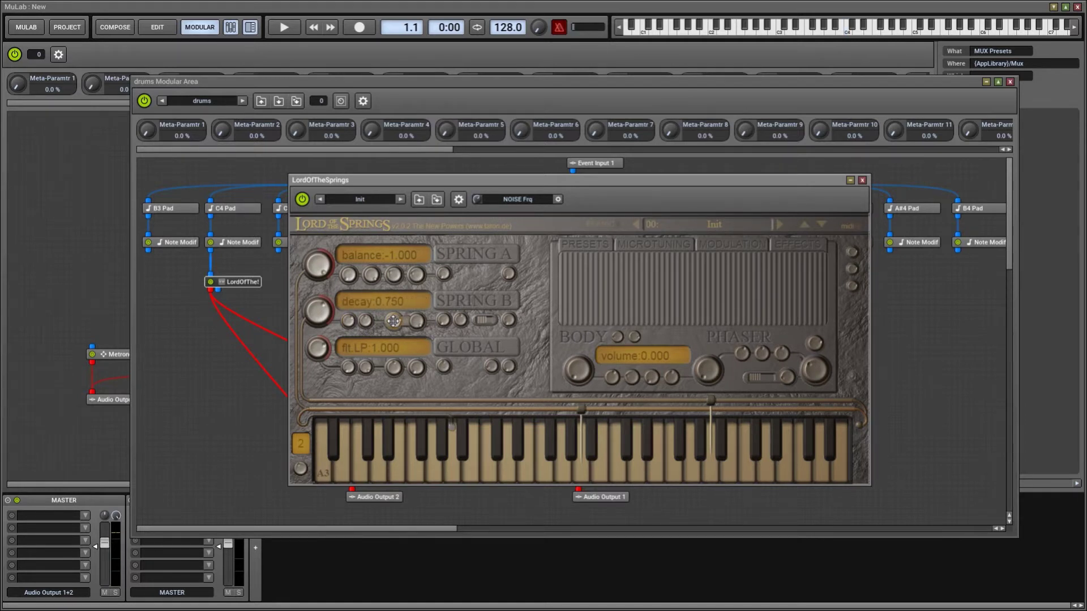
drag(394, 321, 393, 351)
Shape the body section with a decay of about 0.065 and a volume of about 0.38, and adjust its highest key
drag(578, 370, 577, 345)
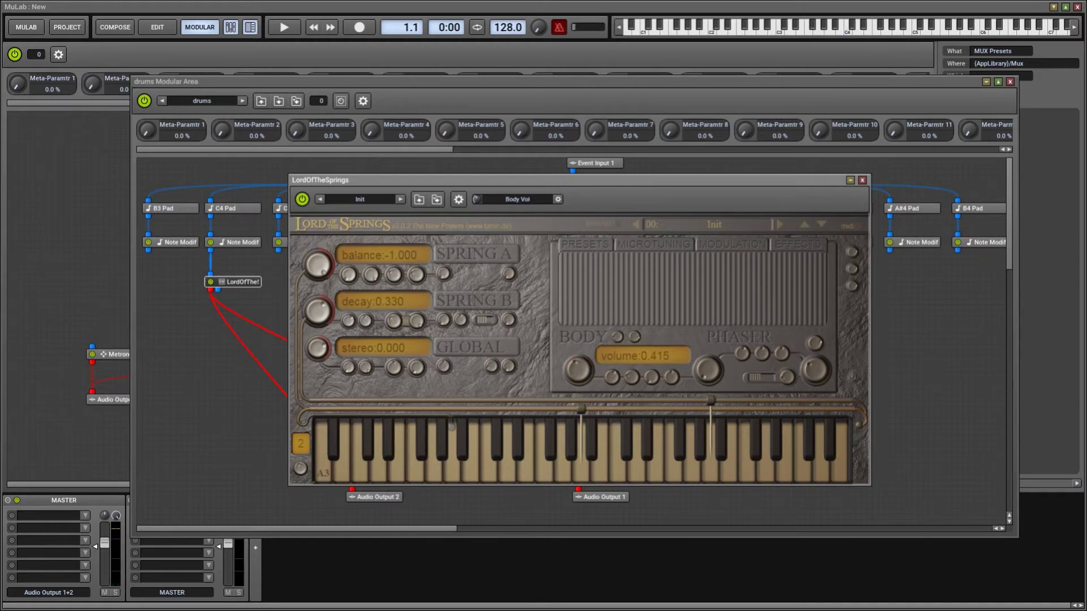
drag(578, 364, 576, 354)
mouse_move(615, 336)
mouse_move(633, 337)
mouse_down()
mouse_move(633, 373)
mouse_move(633, 341)
mouse_up()
mouse_move(575, 369)
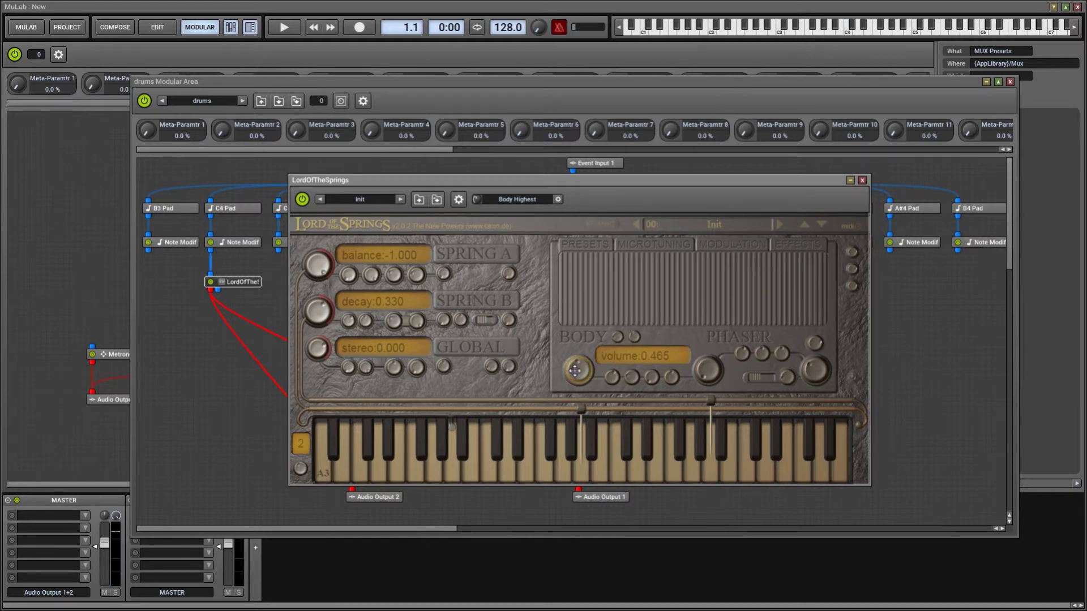
mouse_move(631, 377)
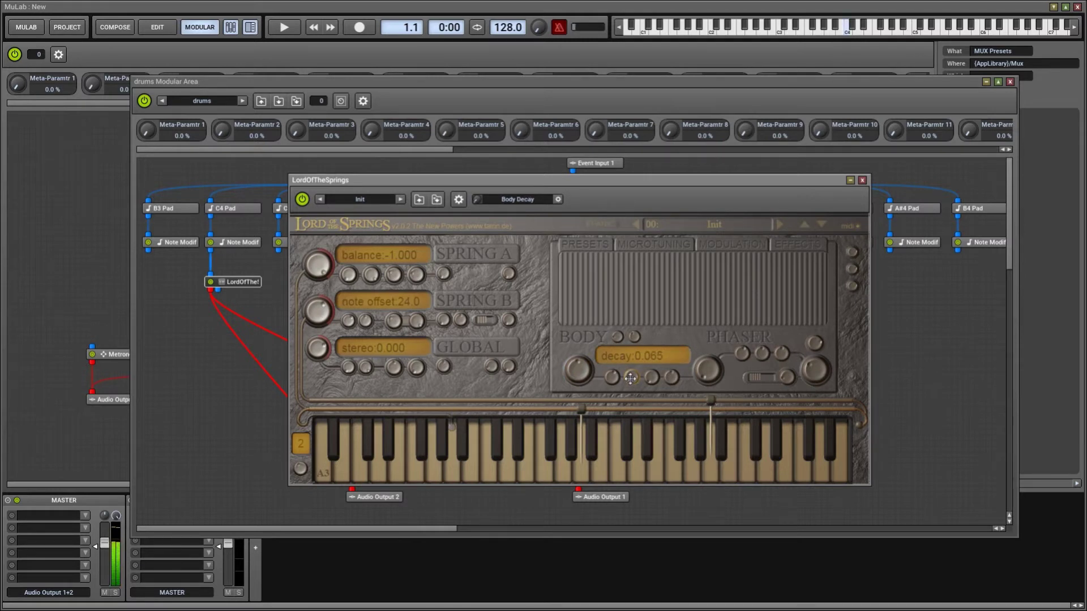
drag(577, 371, 577, 368)
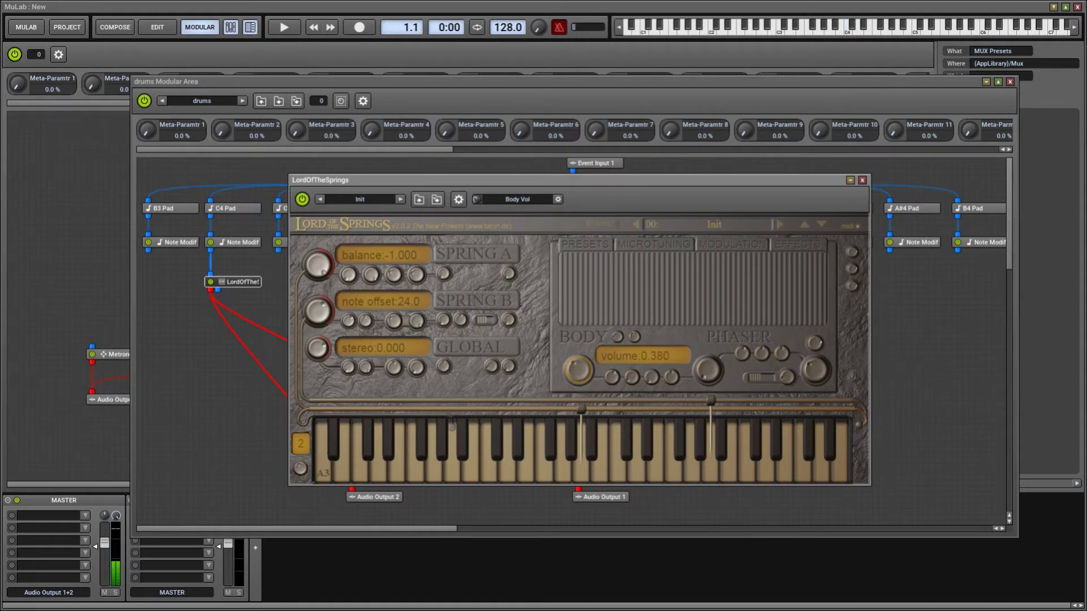
drag(579, 374, 578, 372)
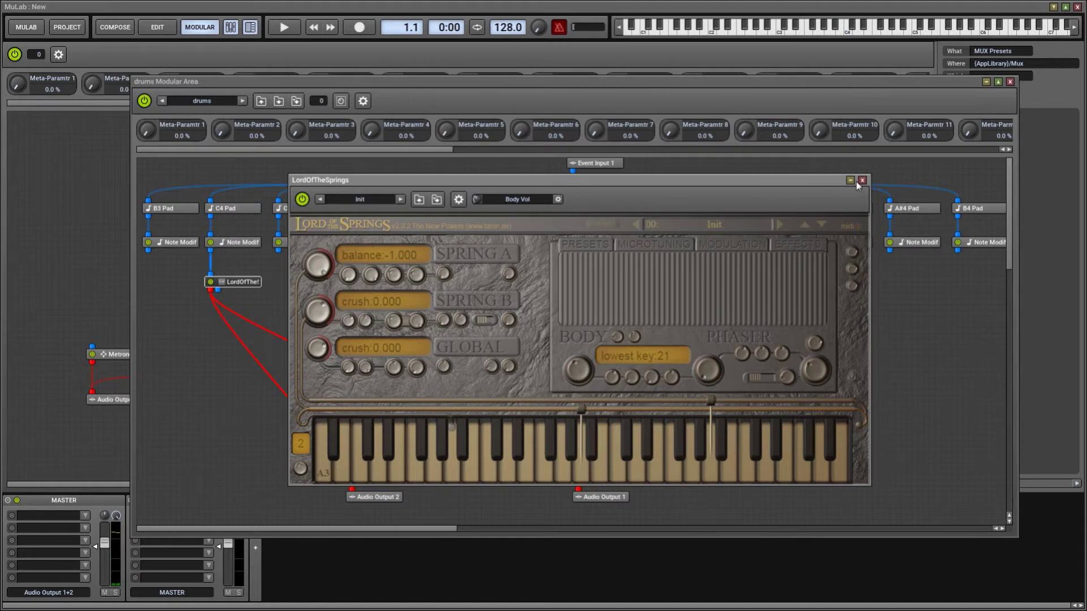
Rename the Init preset as Kick and close the instrument's editor
click(720, 226)
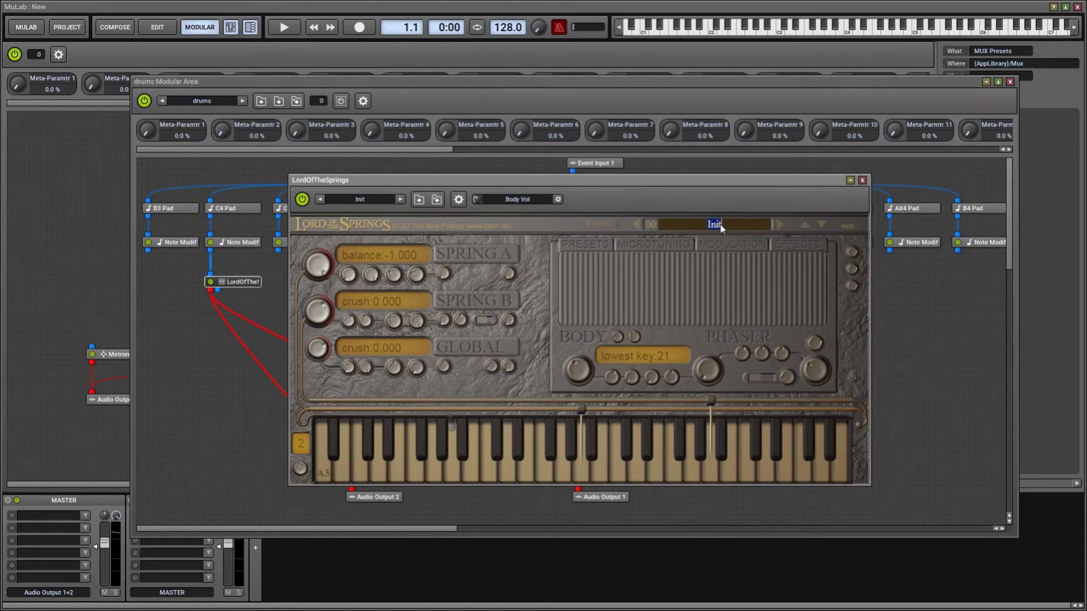
text(Kick)
key(Return)
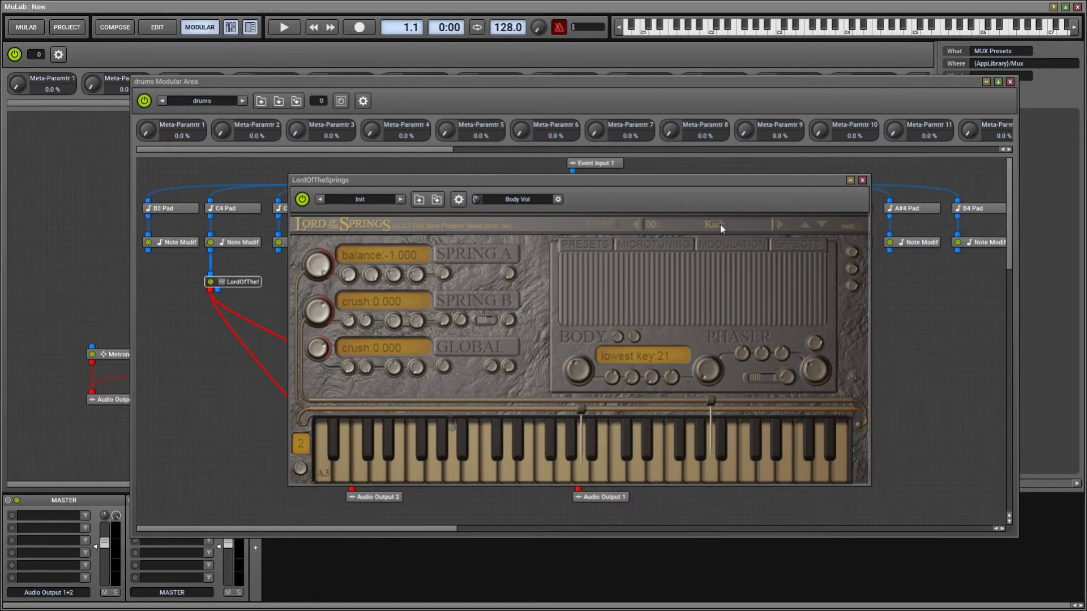
click(862, 181)
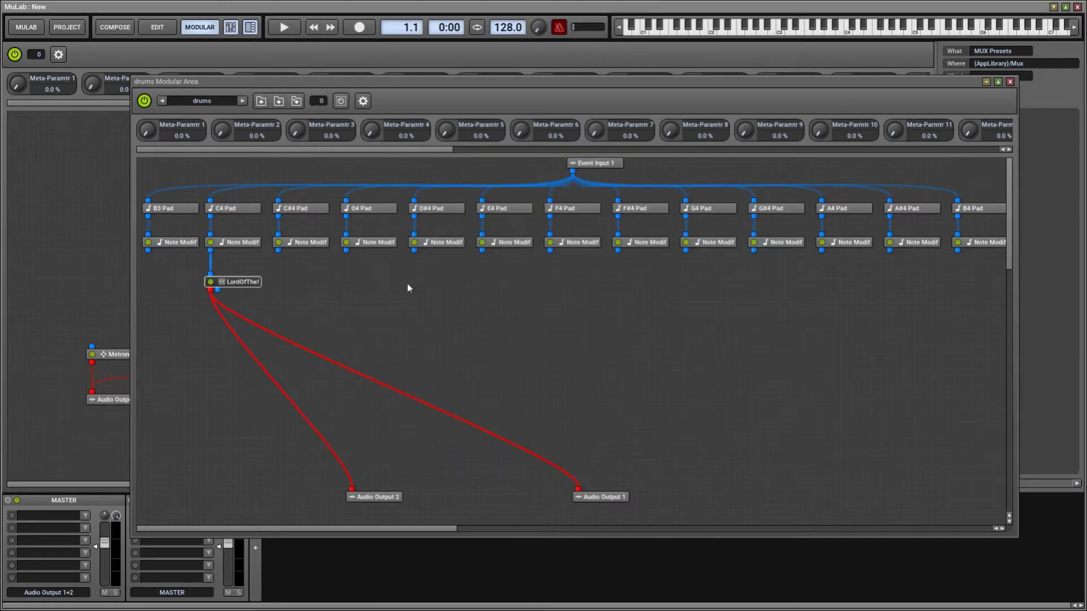
Add a second LordOfTheSprings instrument, fed by the D4 Pad's Note Modifier and connected to Audio Output 1
right_click(357, 284)
click(383, 294)
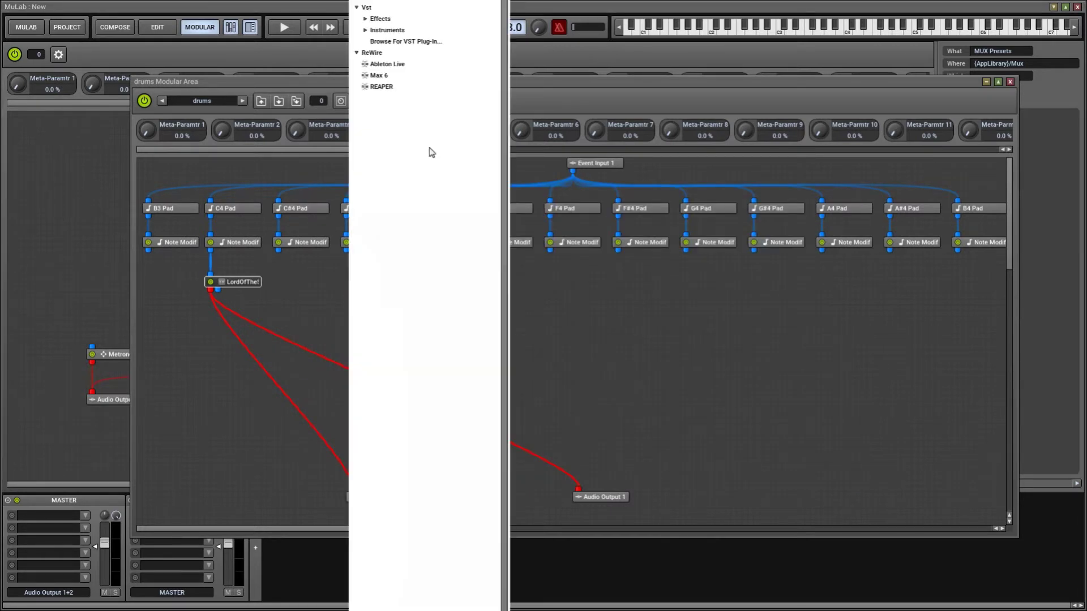
click(421, 32)
click(412, 64)
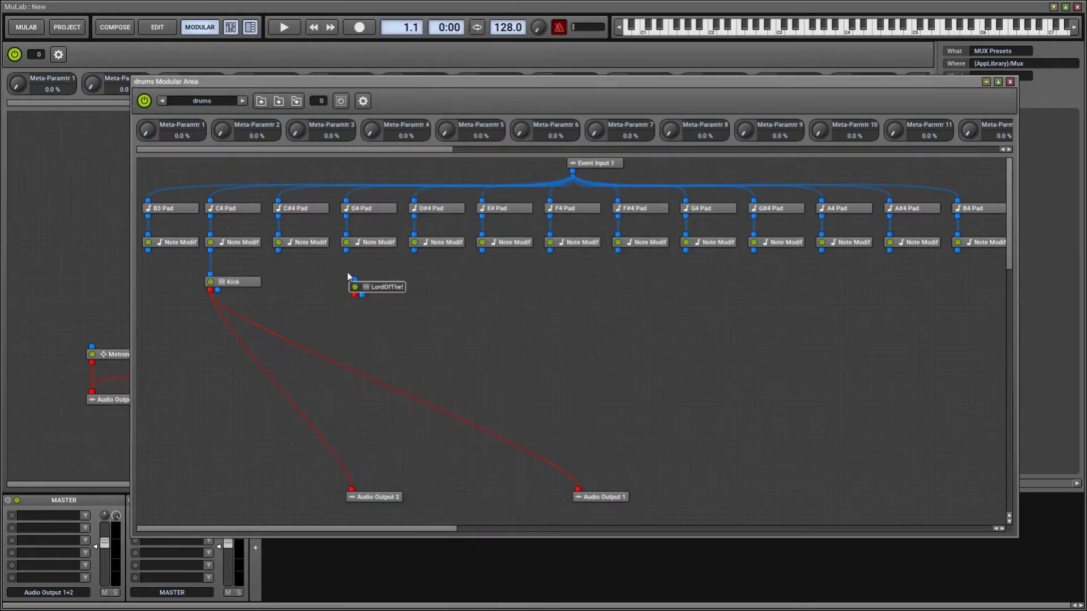
drag(355, 283, 362, 243)
drag(384, 281, 578, 491)
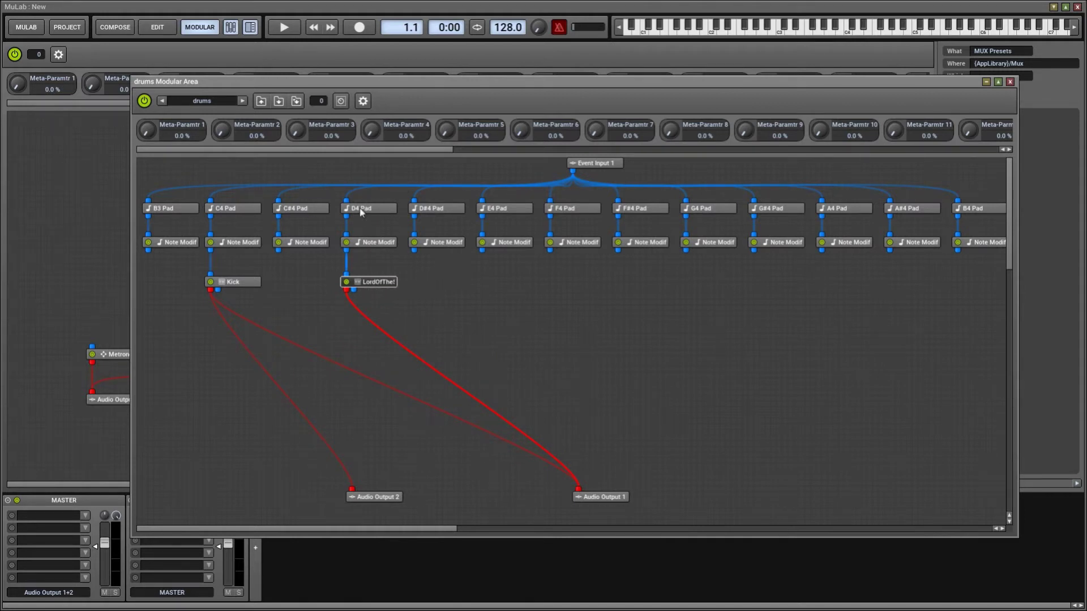
In the D4 instrument, set Spring A's balance to -1.000, turn Spring B's diffusion to noise and raise the noise frequency to about 13289
double_click(373, 283)
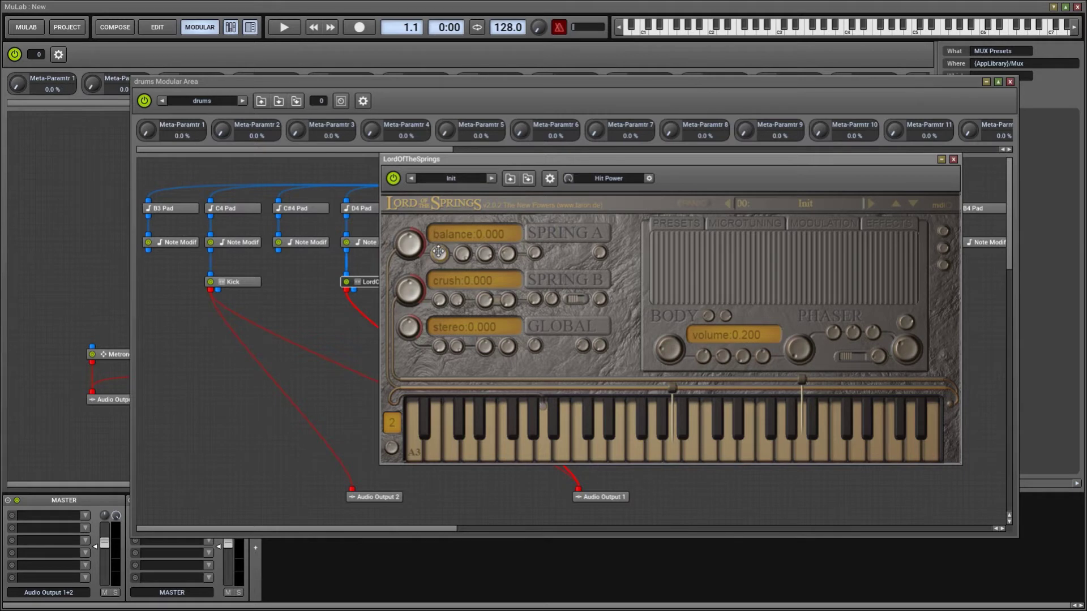
drag(438, 253, 438, 283)
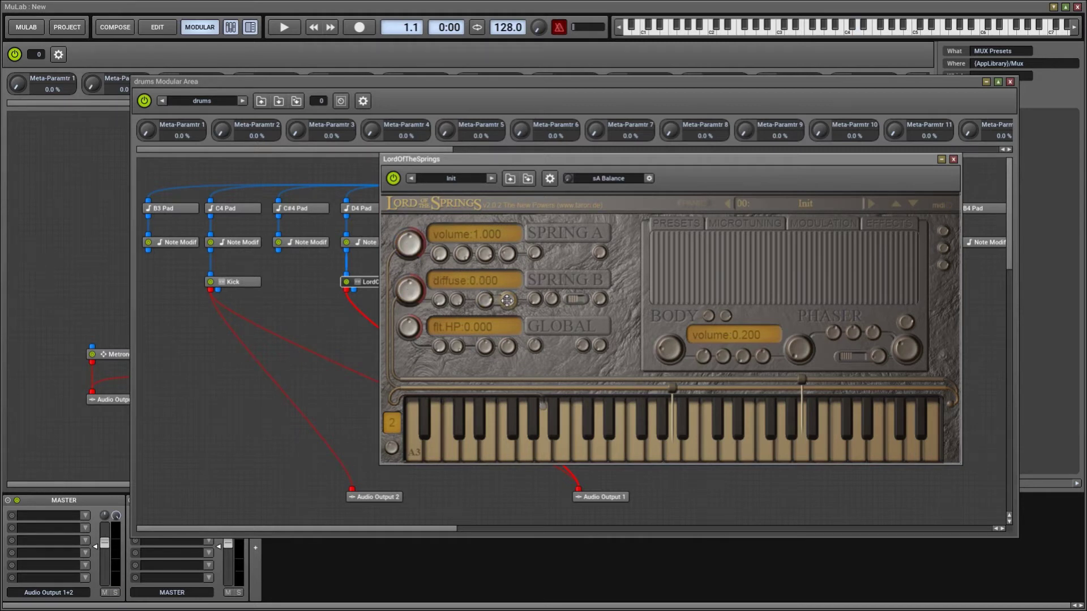
drag(507, 302, 532, 205)
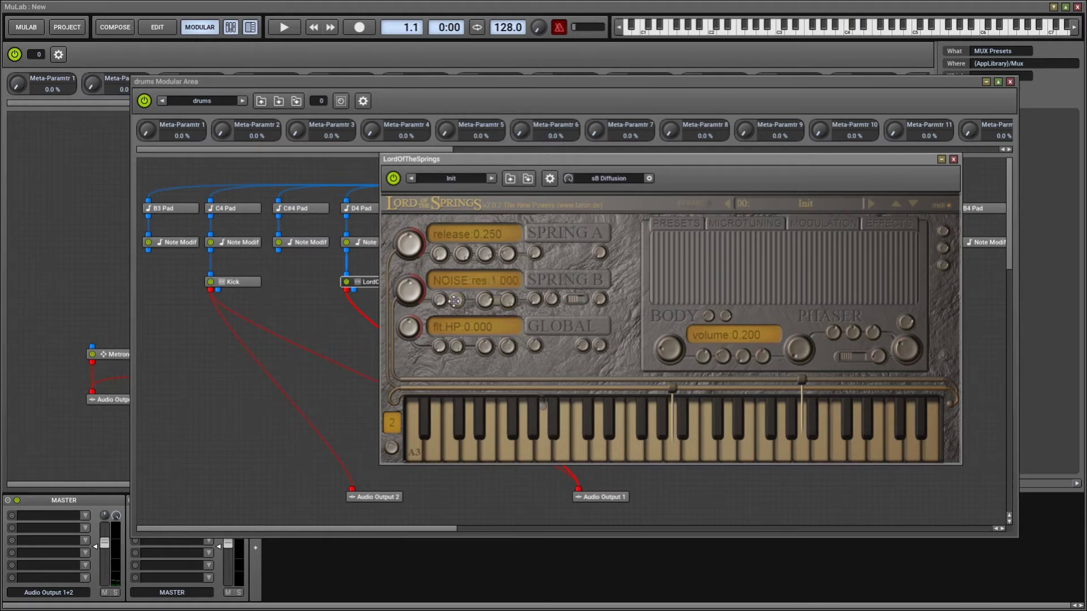
click(456, 300)
drag(439, 301, 444, 226)
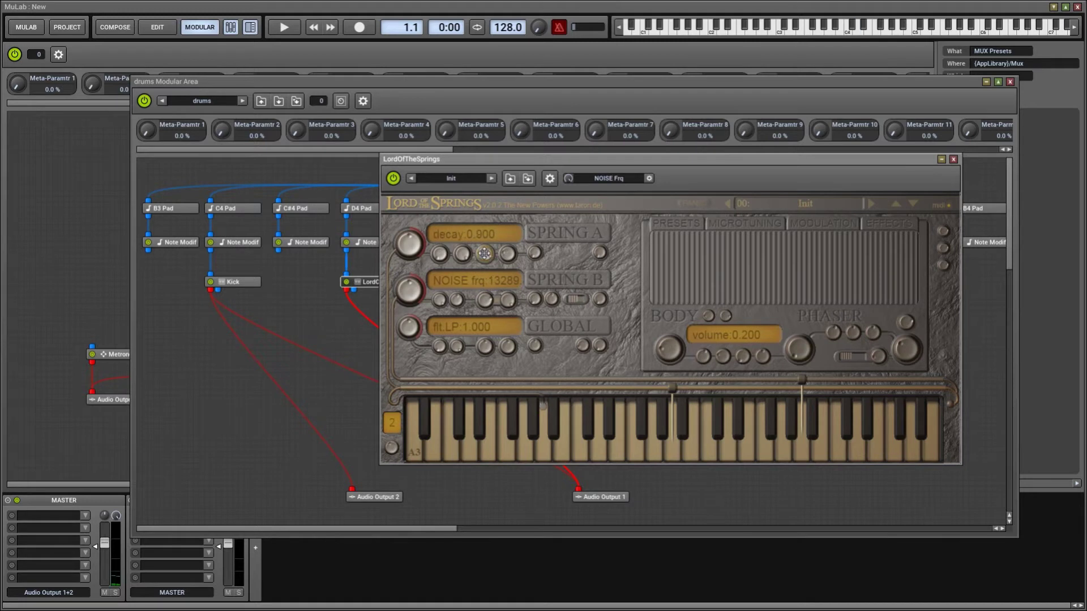
Reduce Spring A's decay to about 0.29 and set the volumes to 0 for the body and about 1.39 for global
click(485, 253)
drag(484, 255, 484, 294)
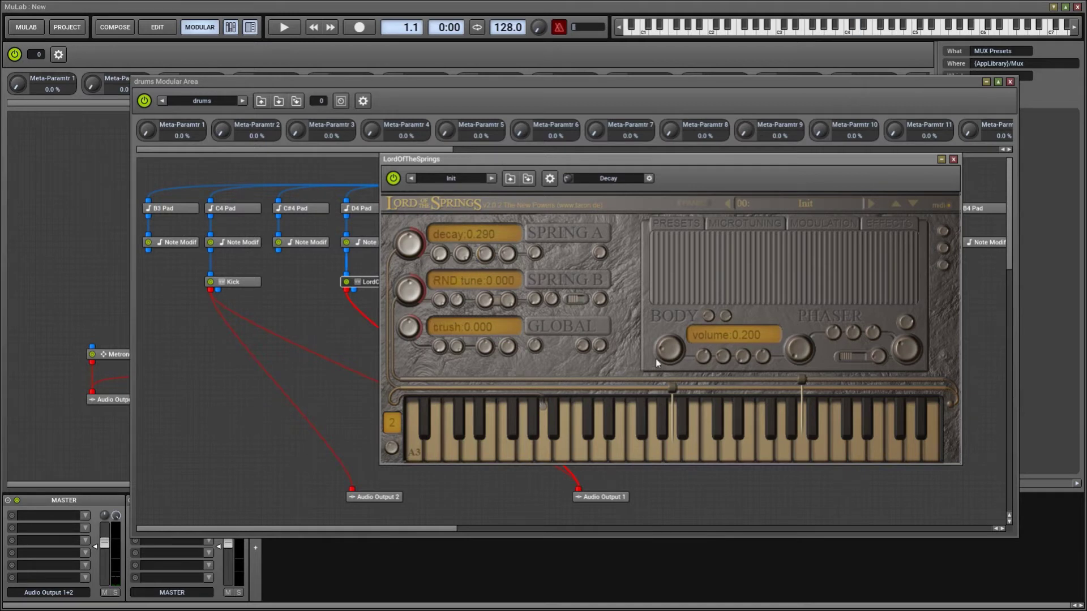
drag(665, 351, 666, 377)
click(409, 290)
click(408, 327)
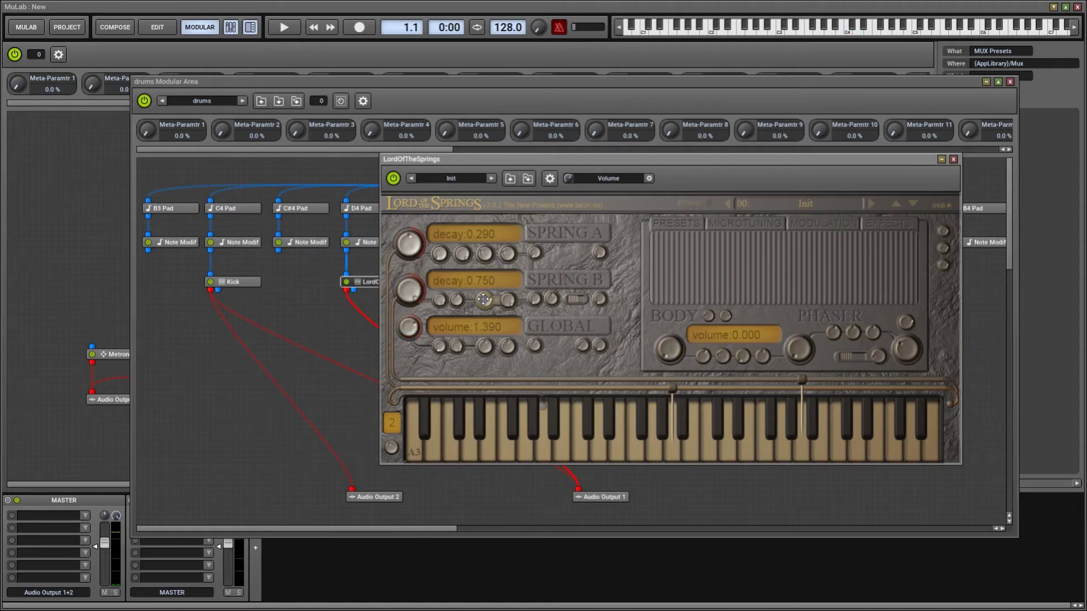
Refine the noise sound with Spring A decay about 0.245, Spring B decay about 0.74 and noise frequency about 10259, and adjust the noise resonance
click(484, 300)
drag(485, 300, 484, 299)
drag(485, 254, 484, 257)
scroll(487, 255, up, 1)
mouse_move(441, 301)
drag(441, 300, 441, 317)
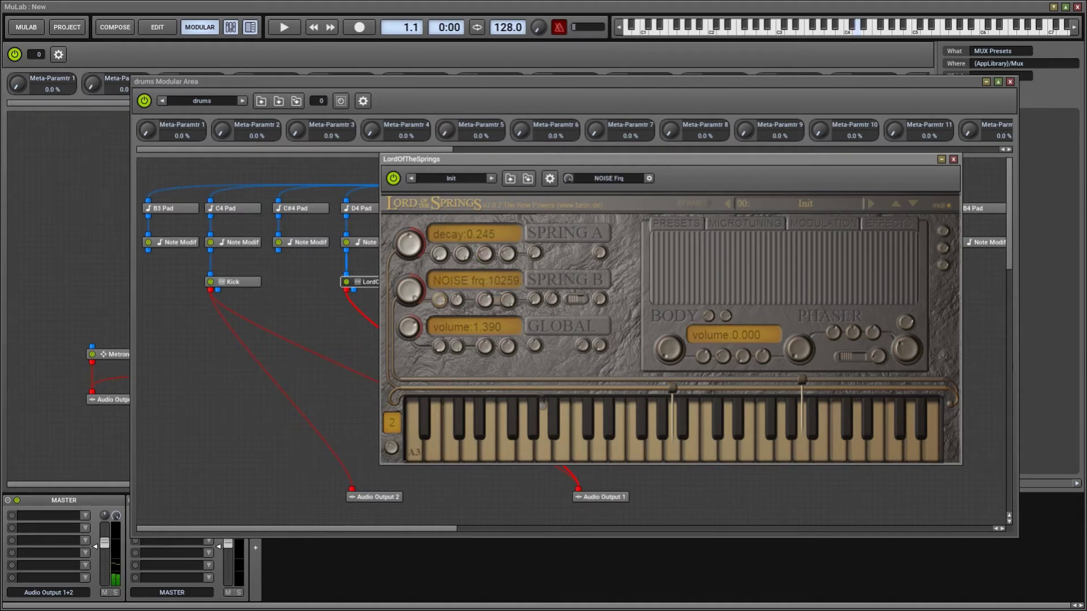
mouse_move(456, 300)
drag(456, 301, 456, 305)
click(485, 301)
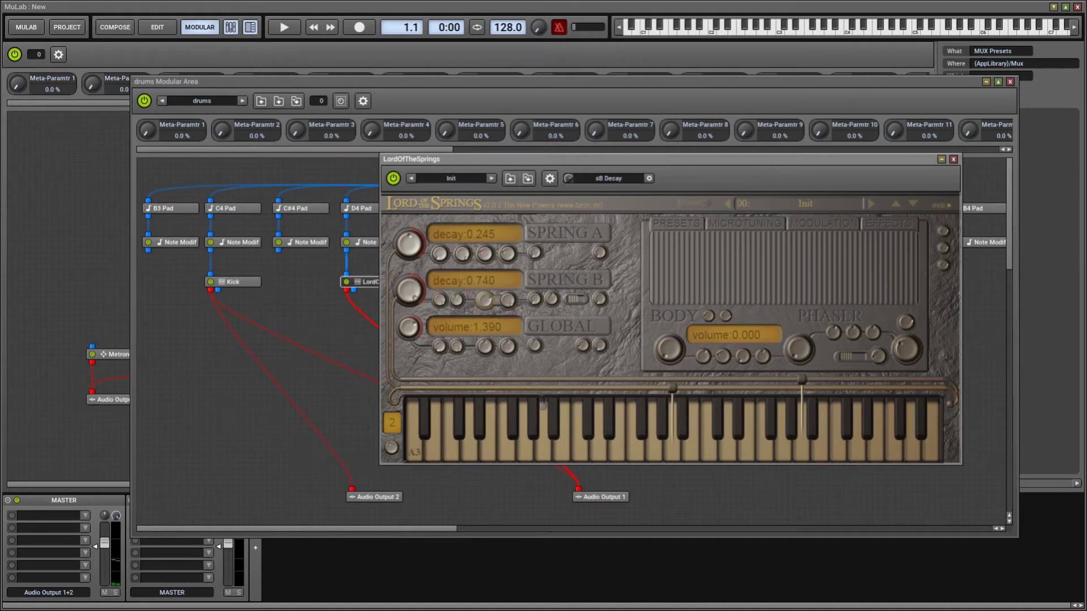
Set the D4 instrument's envelope modulation to a decay of about 0.335 and an SA pitch of about 0.163
click(818, 225)
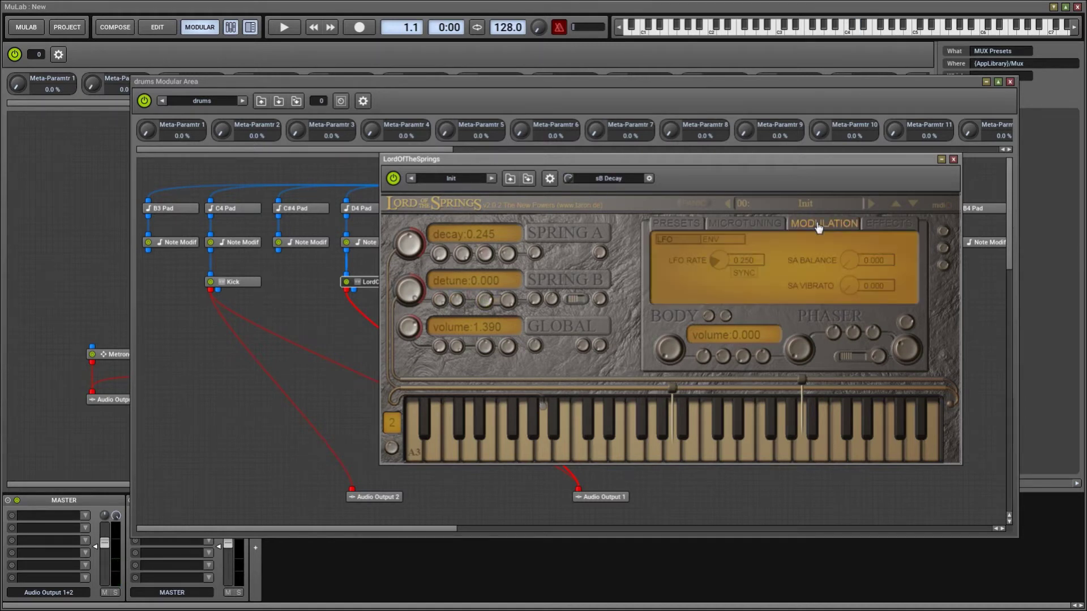
click(723, 241)
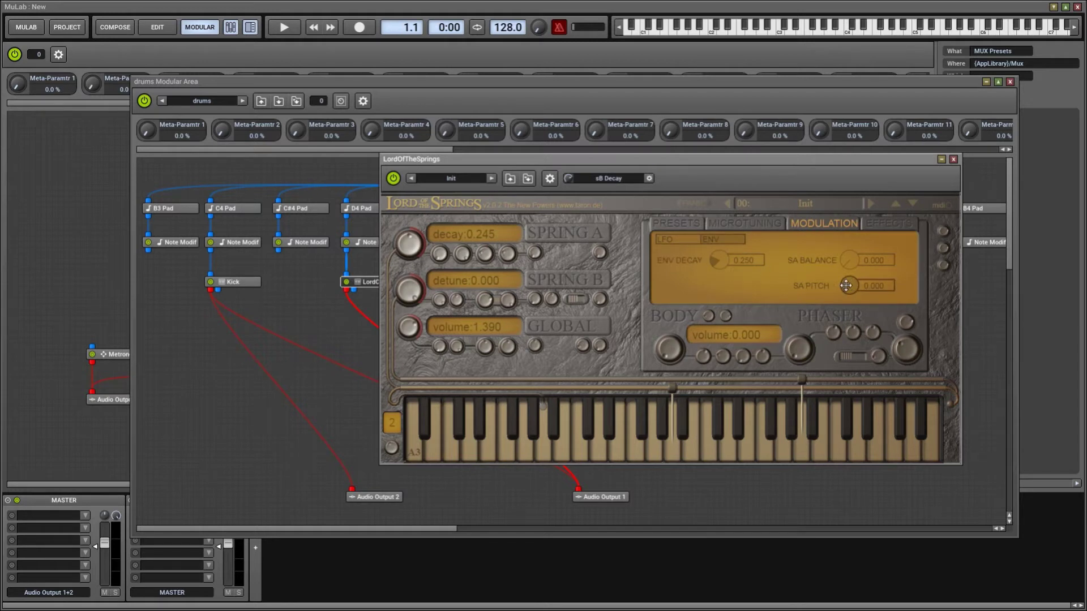
drag(845, 285, 846, 271)
drag(718, 259, 717, 252)
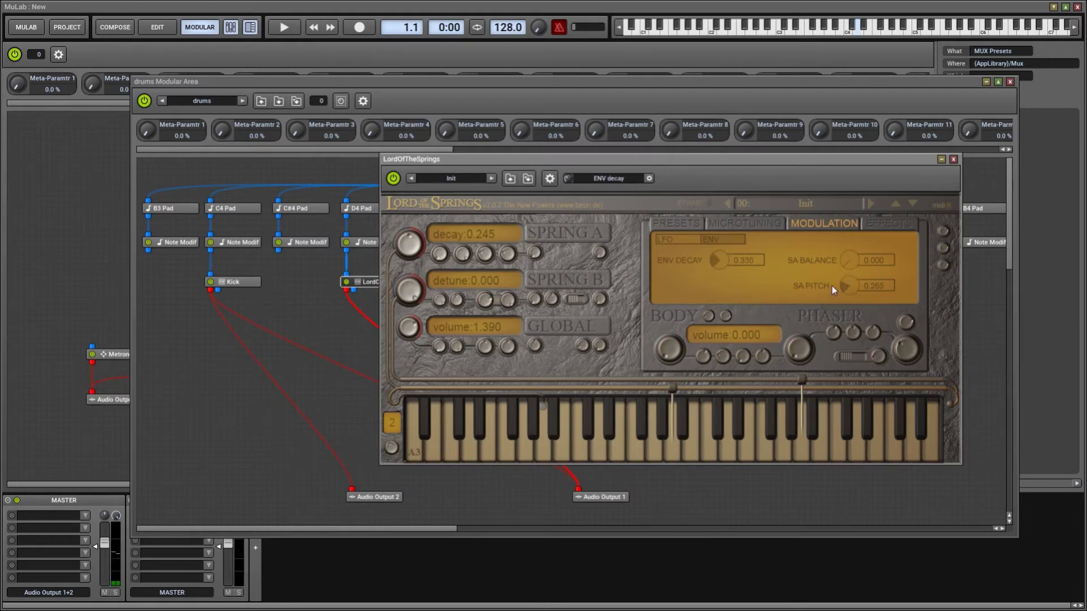
drag(848, 286, 847, 294)
mouse_move(460, 255)
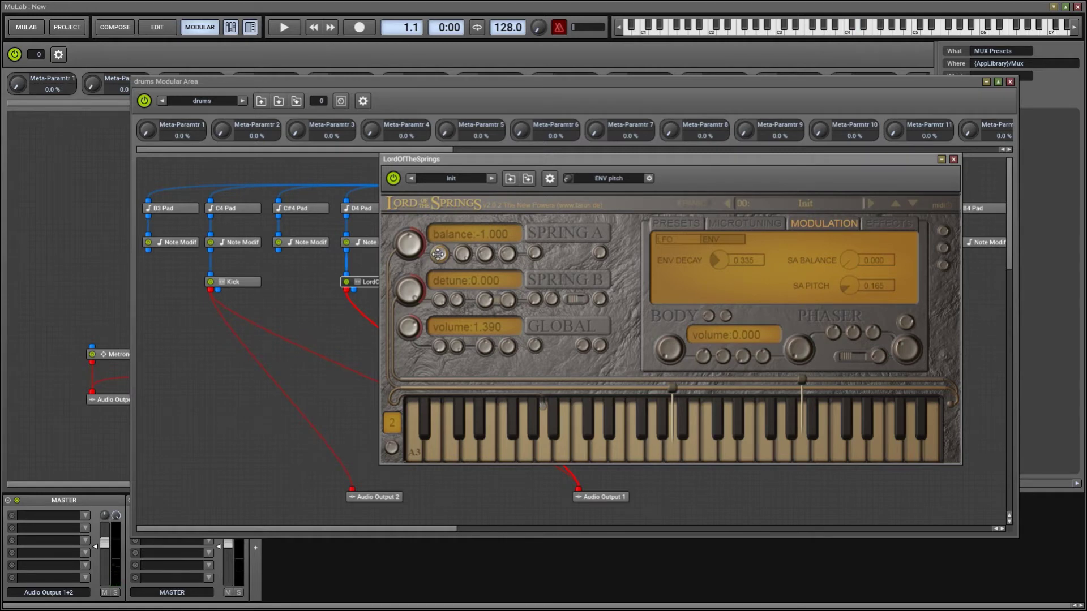
Raise Spring A's note offset on the D4 instrument, rework its balance, and set the envelope's SA balance modulation to about 0.220
drag(439, 254, 440, 249)
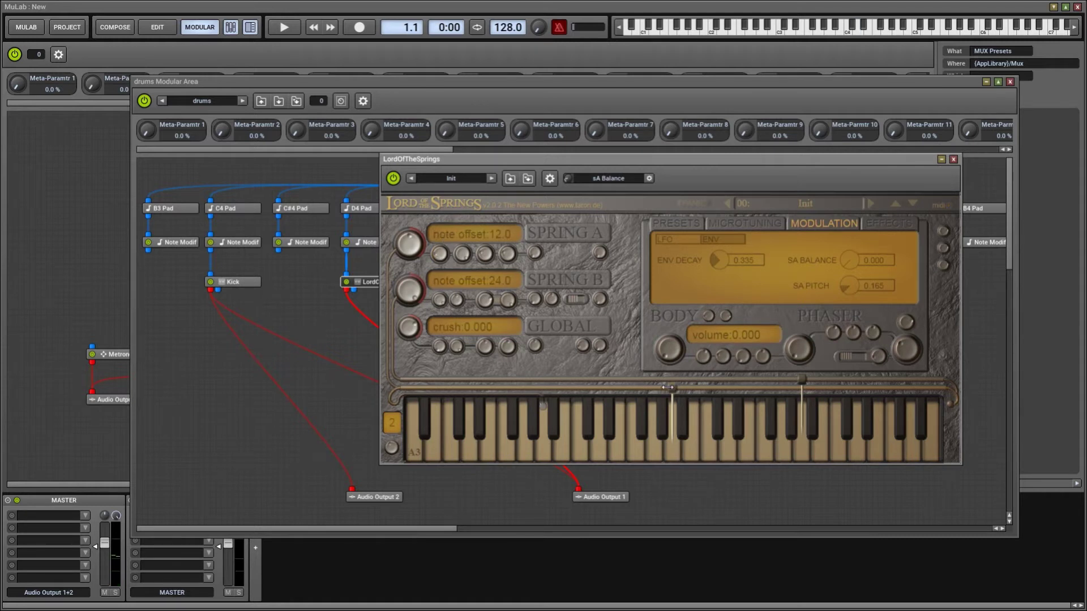
mouse_move(671, 388)
mouse_down()
mouse_move(623, 379)
mouse_move(717, 379)
mouse_up()
click(543, 415)
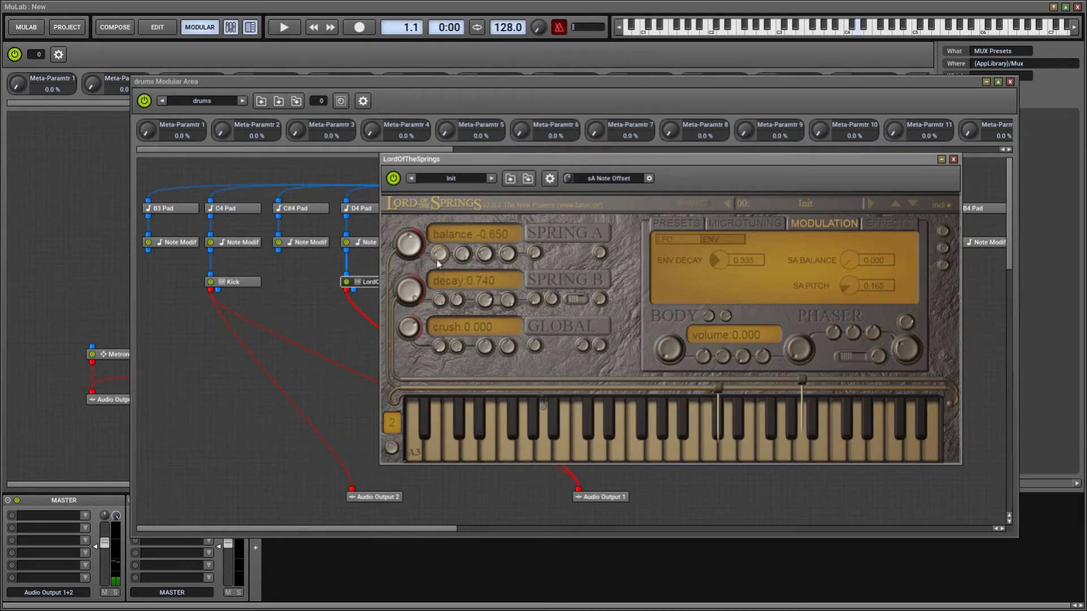
drag(439, 253, 439, 261)
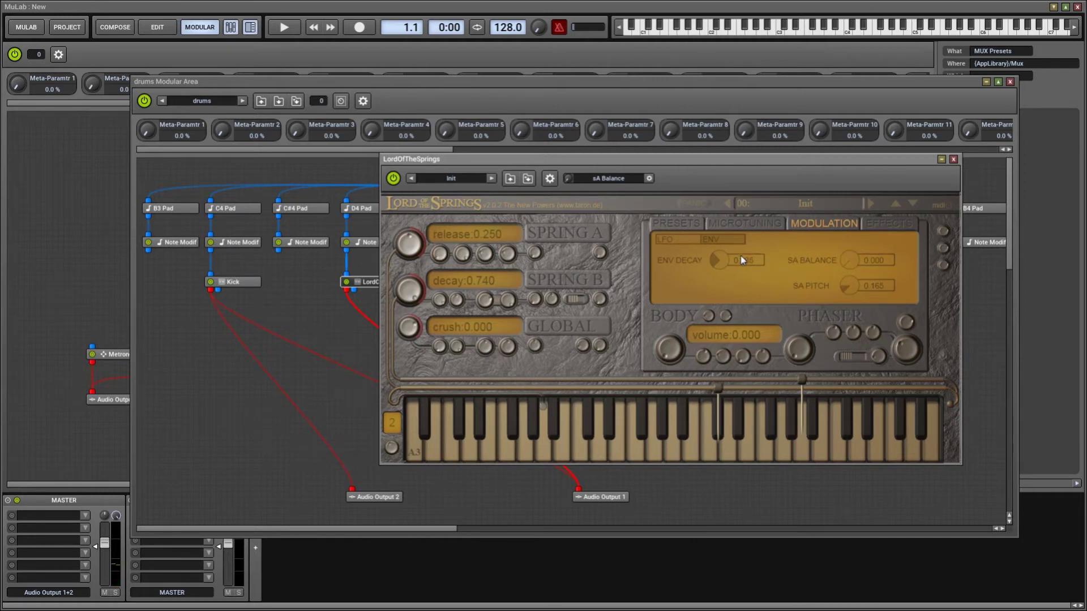
drag(845, 259, 844, 262)
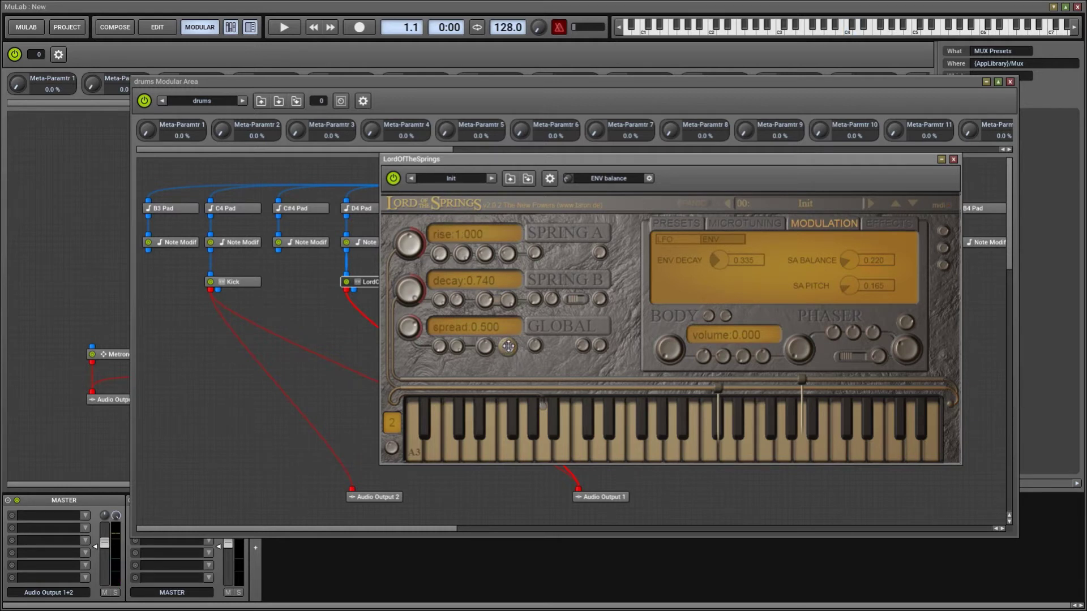
Lower the D4 instrument's global spread and add a synced delay with a 1/128 right rate and a wet level of about 0.685
drag(508, 346, 515, 457)
click(889, 226)
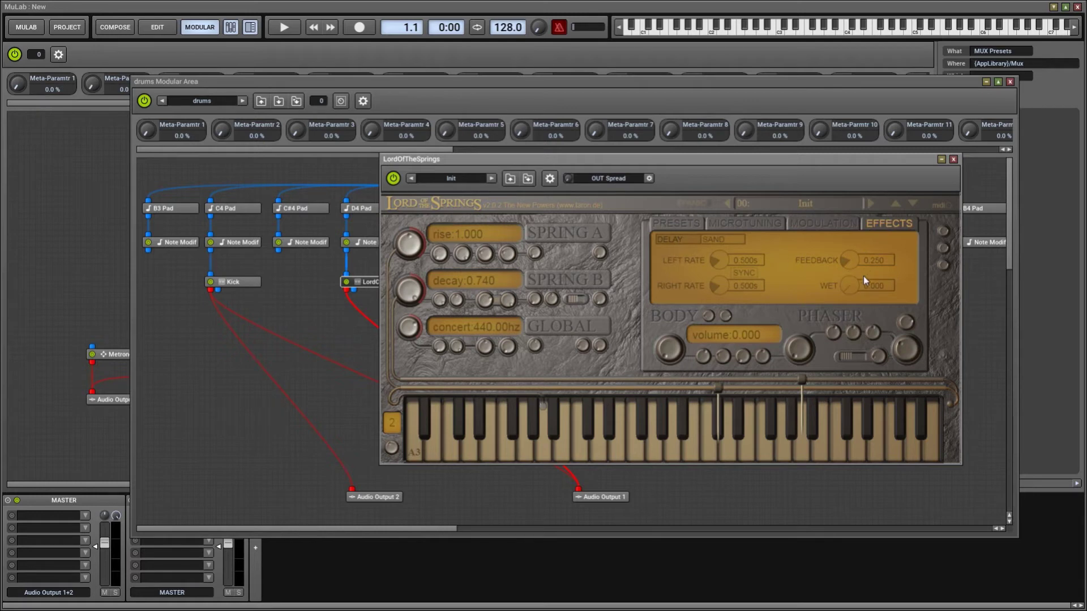
drag(849, 285, 849, 260)
click(745, 273)
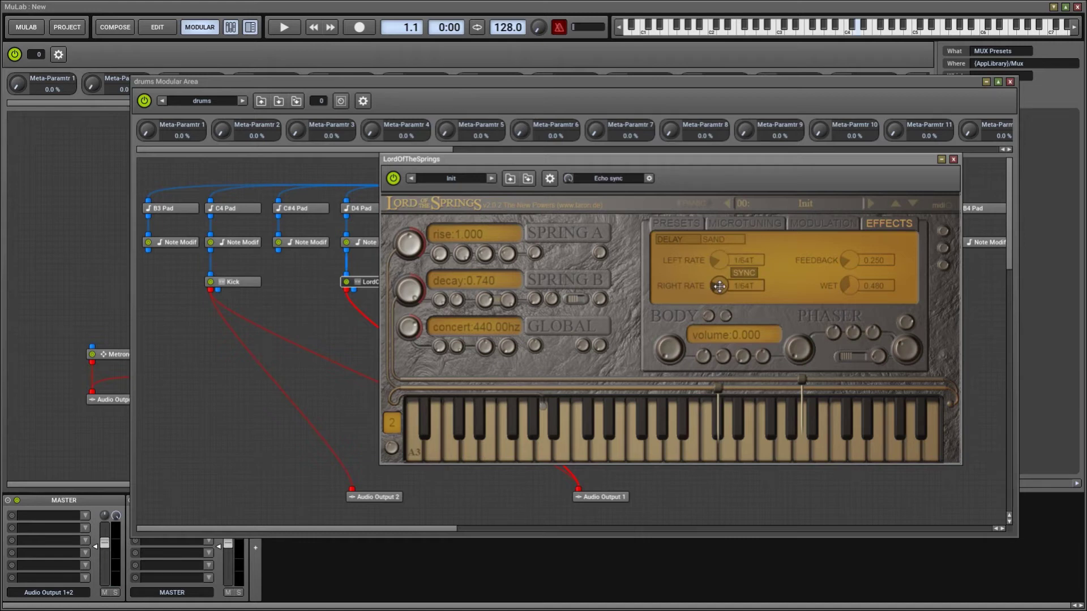
click(719, 286)
drag(849, 286, 849, 271)
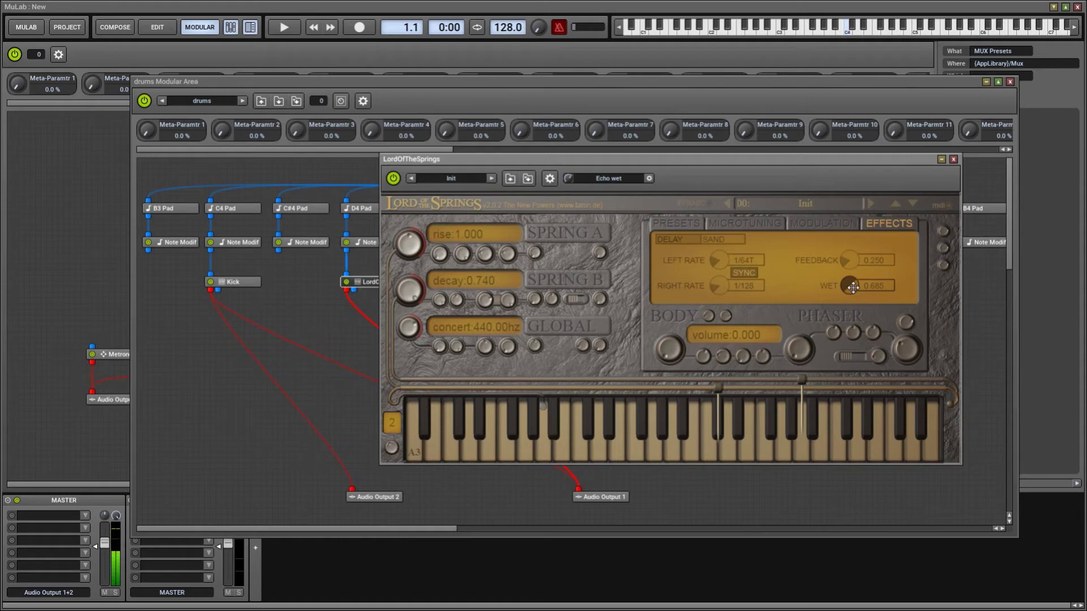
Bring in the D4 instrument's body resonance with a decay of about 0.095 and a volume of about 0.500
click(669, 348)
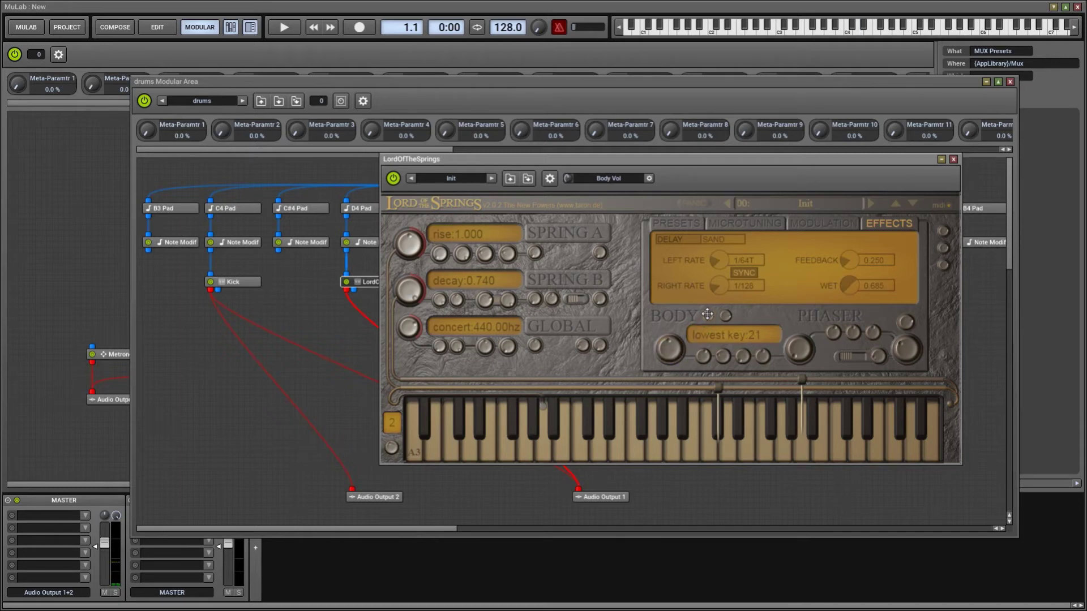
drag(706, 316, 706, 283)
click(669, 350)
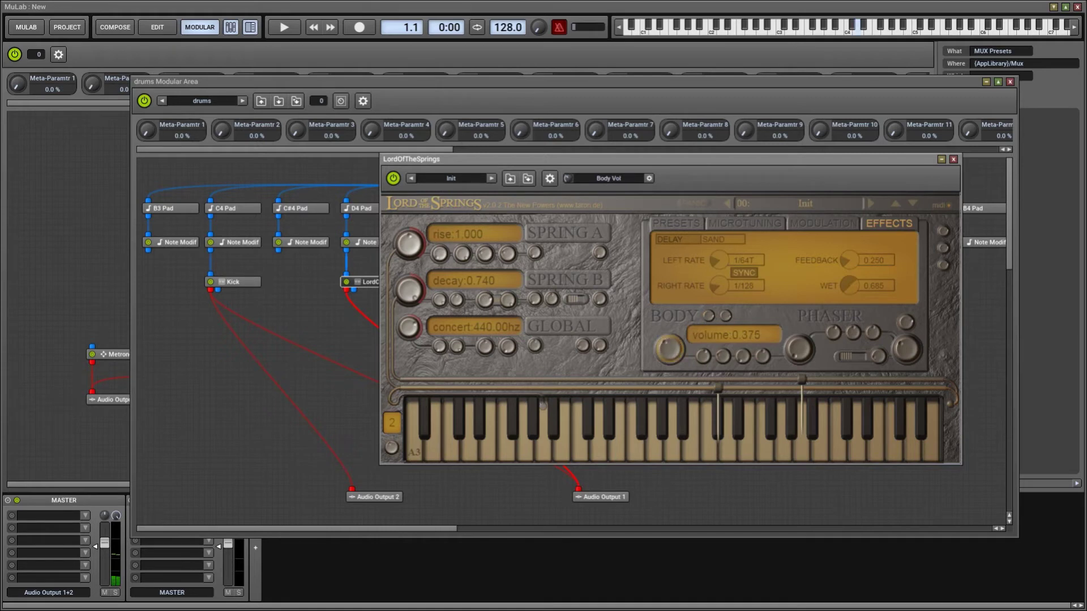
click(723, 356)
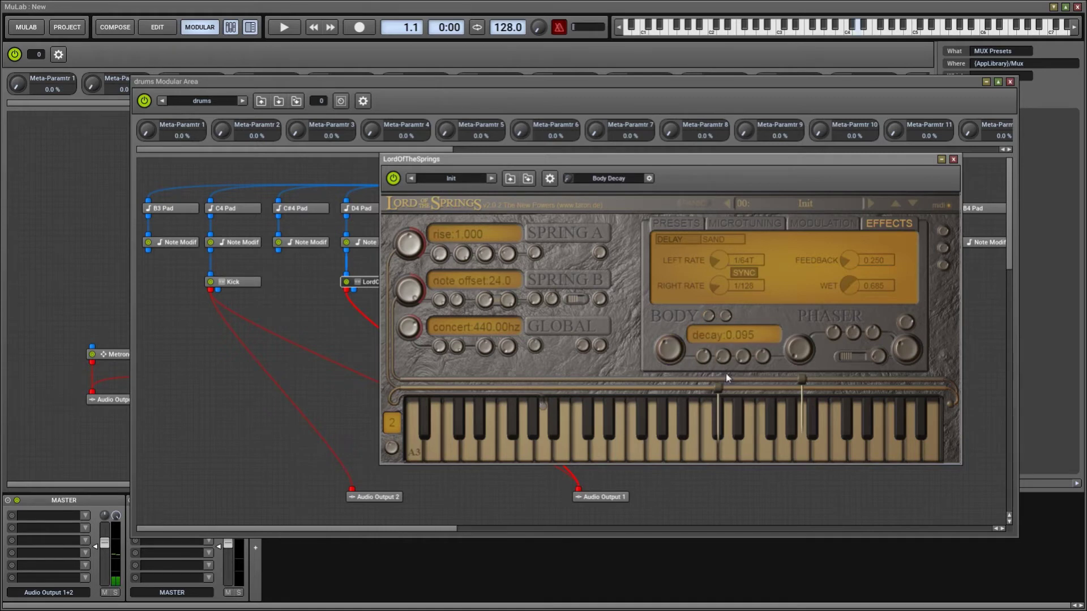
click(677, 351)
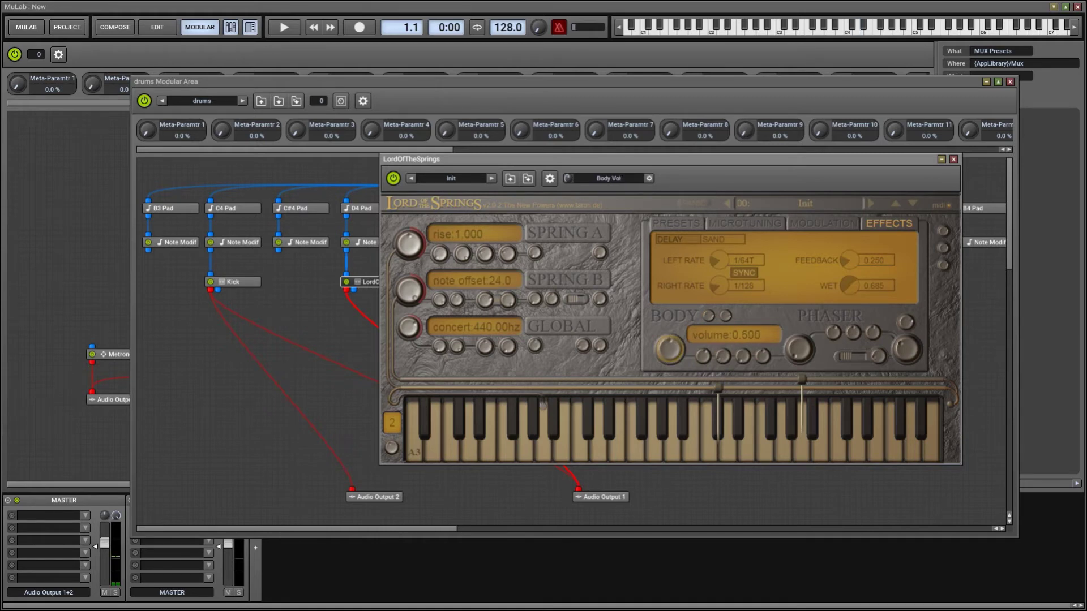
Set the body's lowest key to about 102 and volume to about 0.475, fine-tune its remaining body settings, and close the D4 instrument
mouse_move(712, 316)
drag(707, 319, 705, 314)
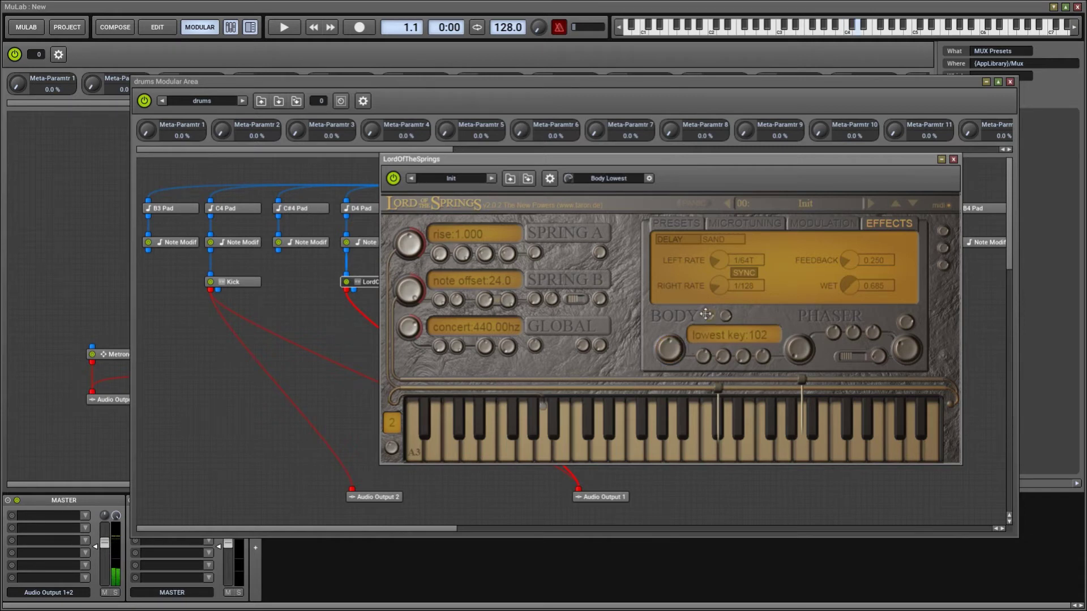
drag(669, 349, 669, 320)
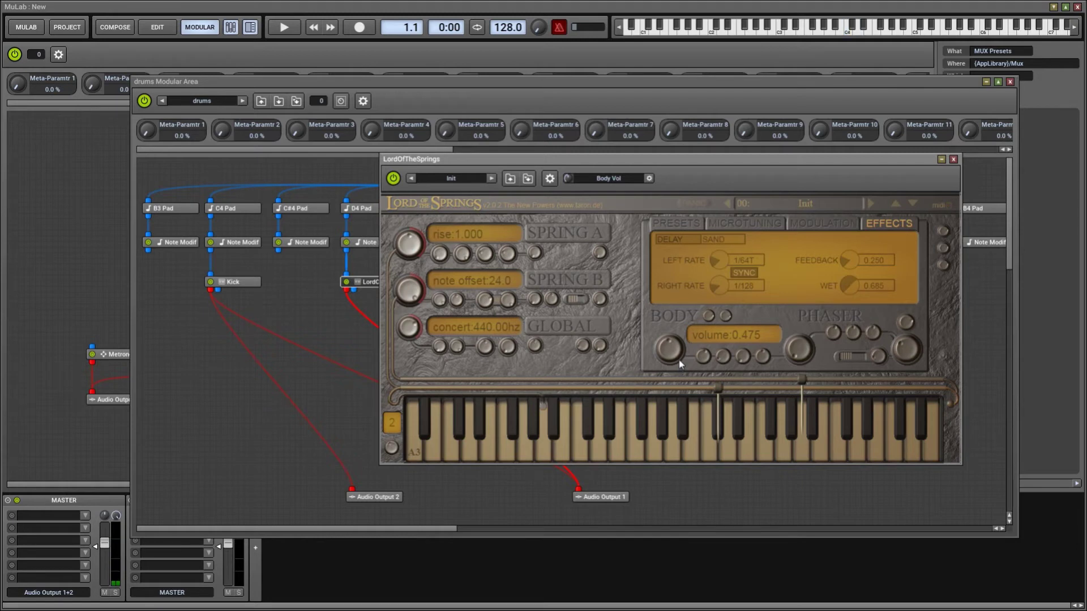
click(723, 355)
mouse_move(687, 348)
mouse_move(695, 320)
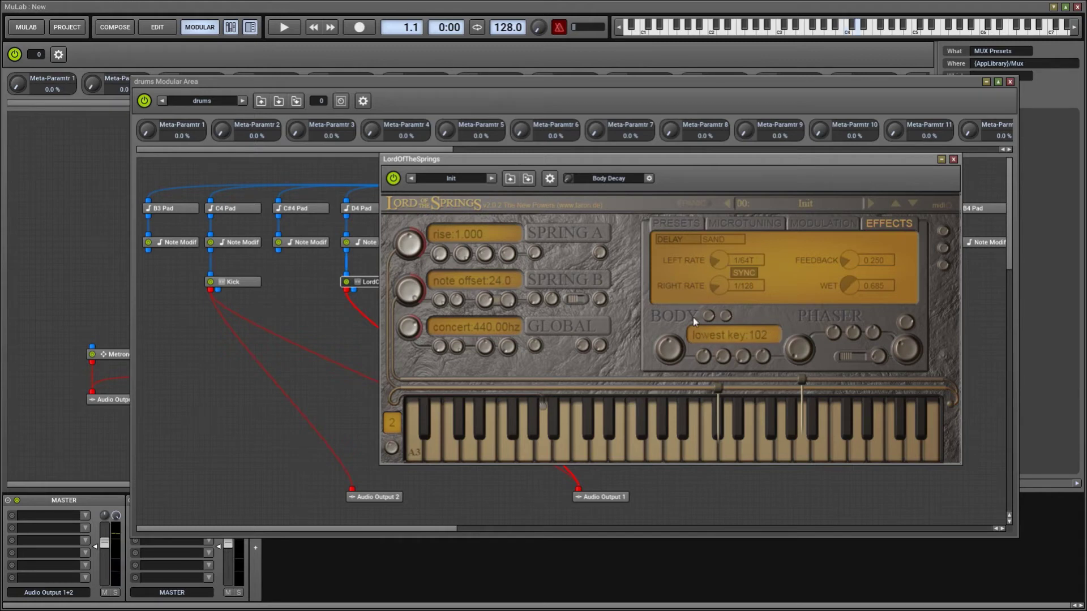
click(723, 317)
click(953, 160)
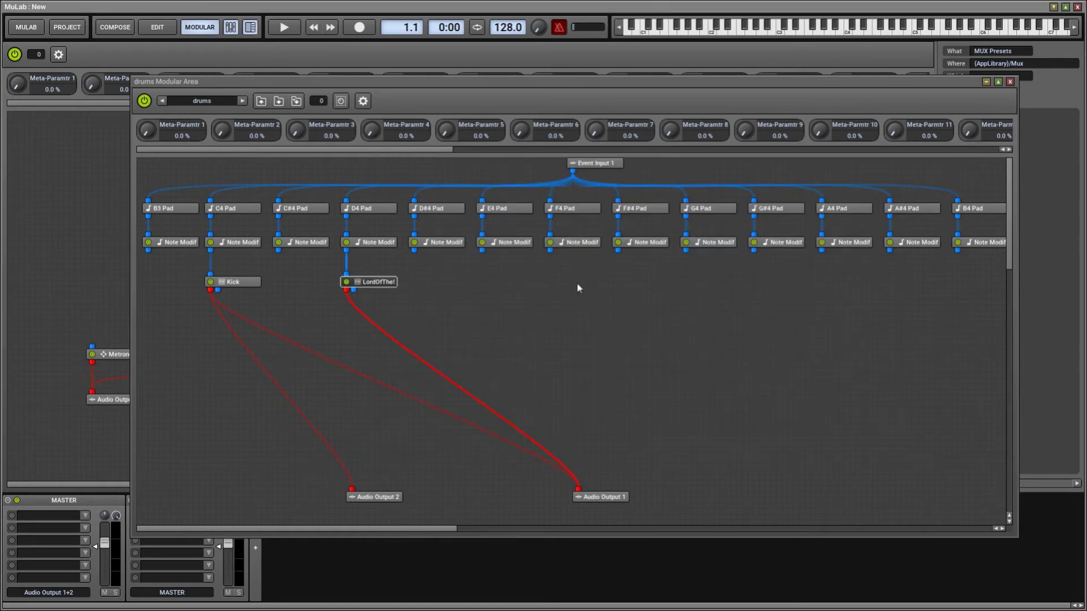
Add another LordOfTheSprings instrument below the F#4 pad, fed by that pad's note modifier and wired to Audio Output 1
right_click(626, 281)
click(650, 286)
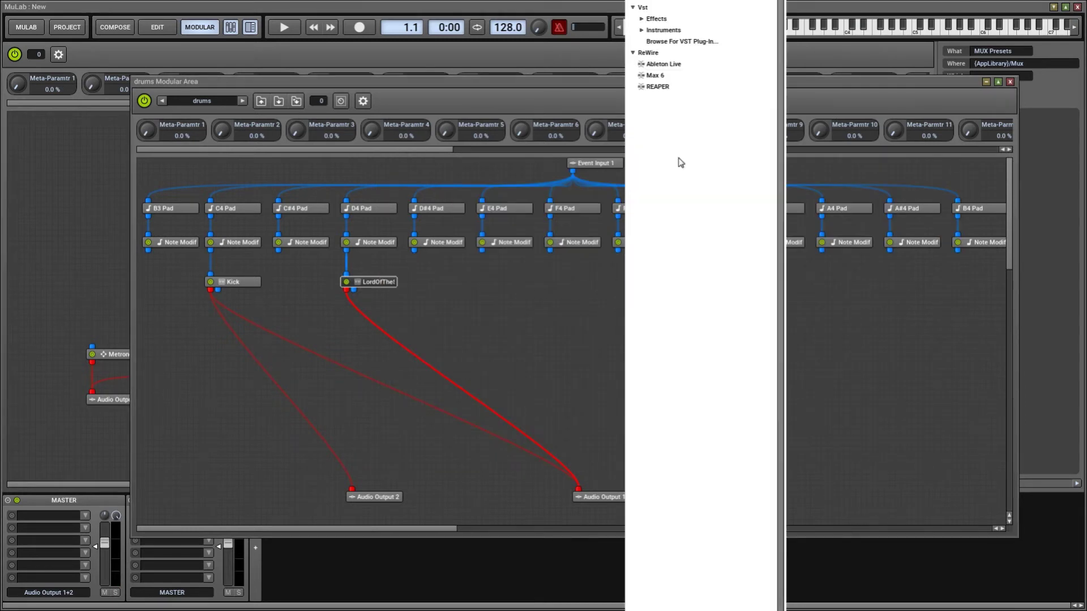
click(674, 30)
click(680, 64)
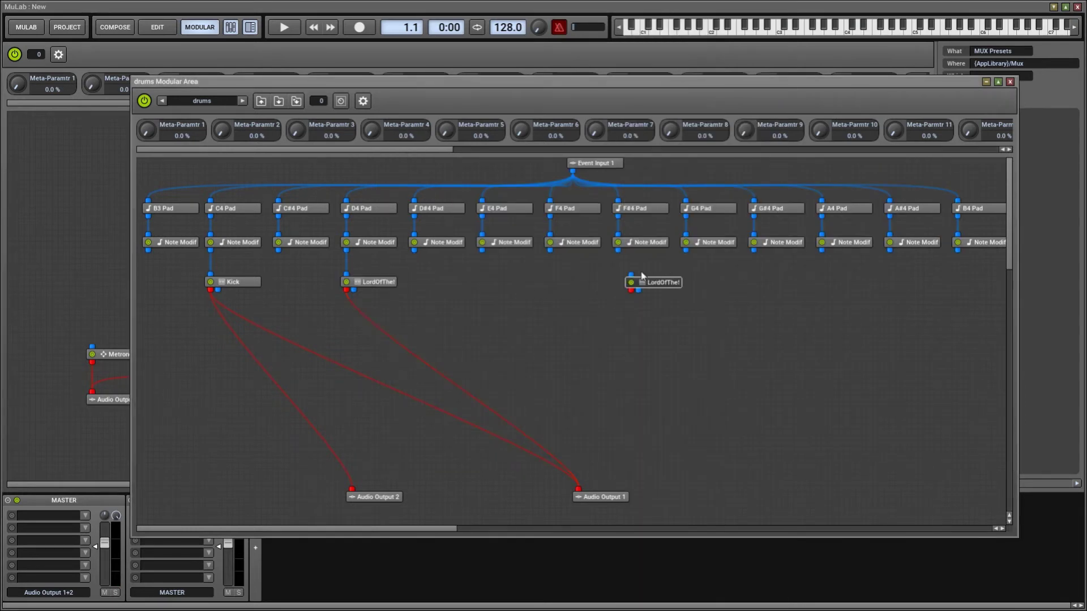
drag(632, 277, 619, 250)
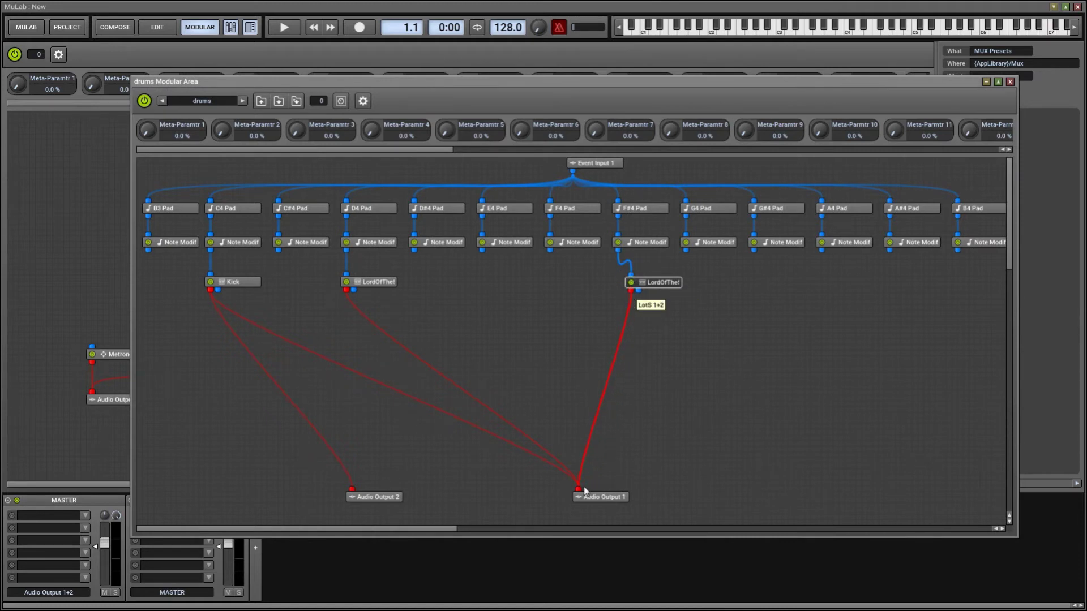
drag(667, 283, 653, 289)
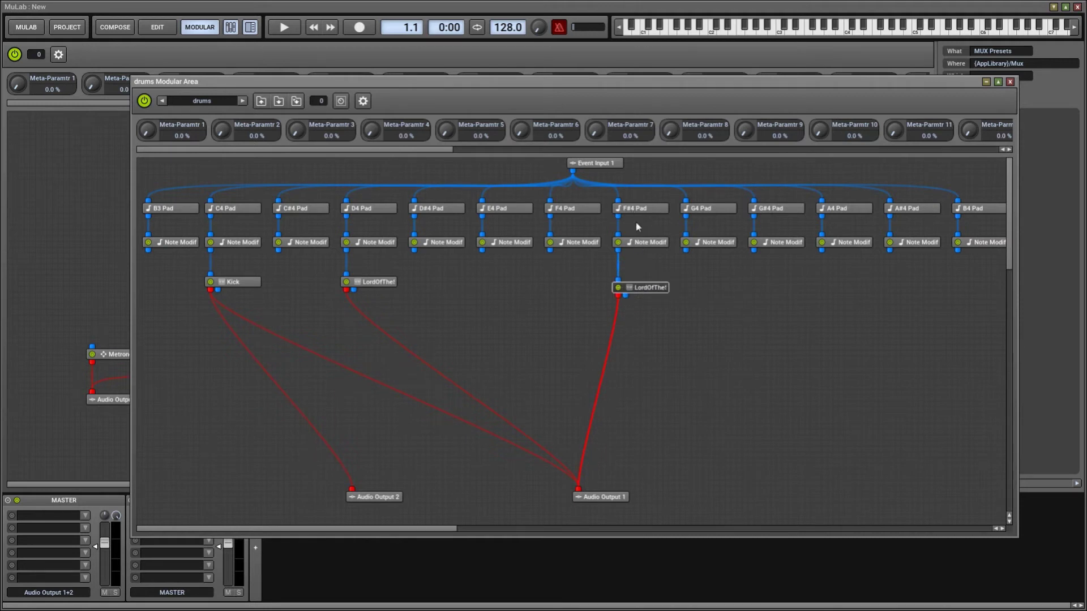
In the F#4 instrument, reduce Spring A's volume to 0, turn Spring B's diffusion to noise at about 13289, and set body volume to 0
double_click(651, 289)
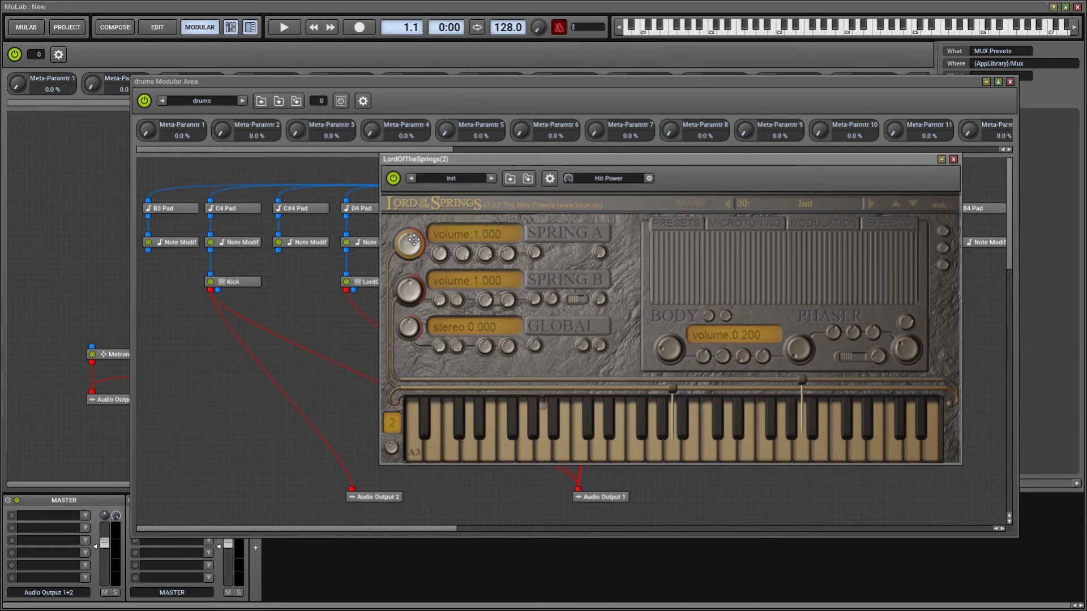
drag(413, 240, 412, 284)
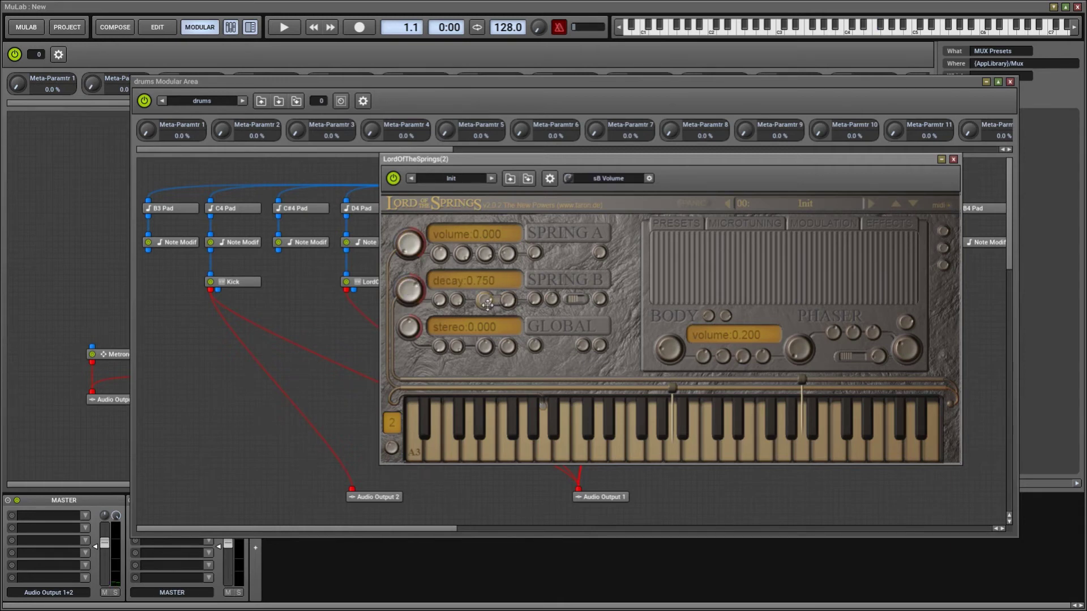
click(507, 301)
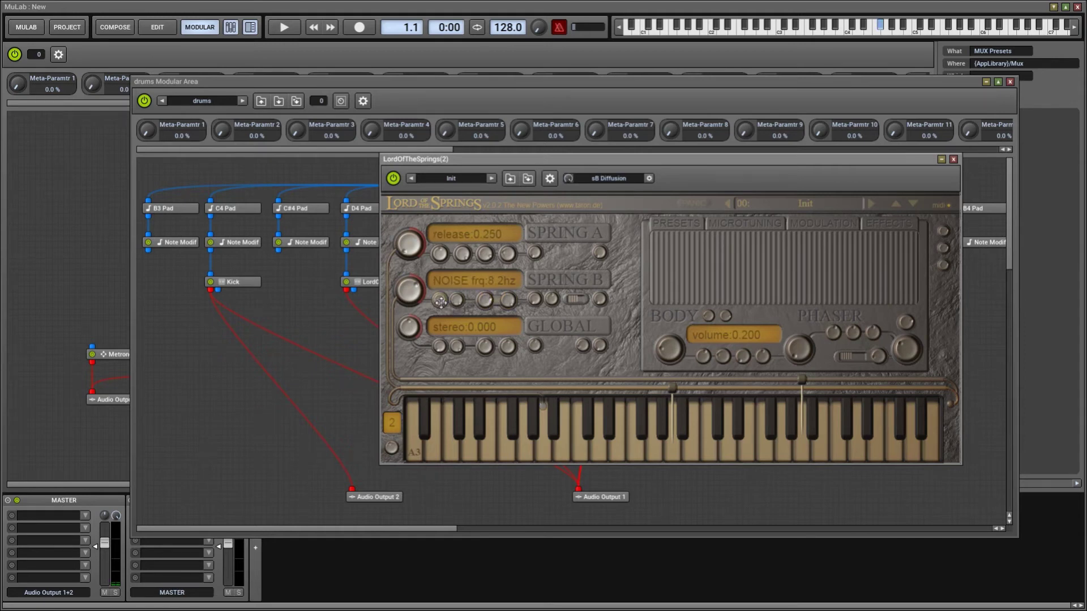
click(456, 300)
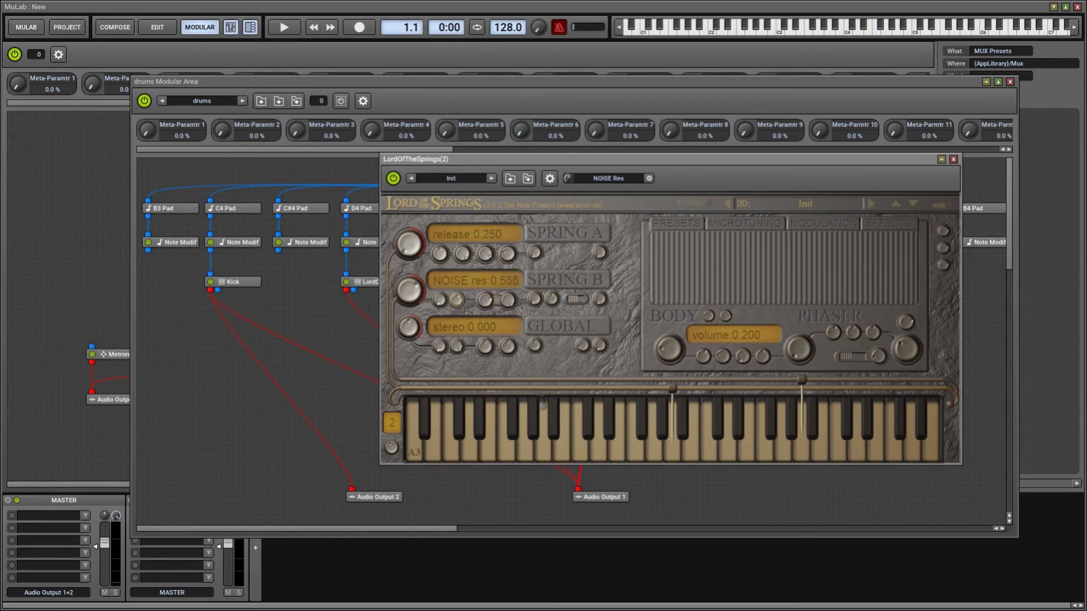
click(439, 300)
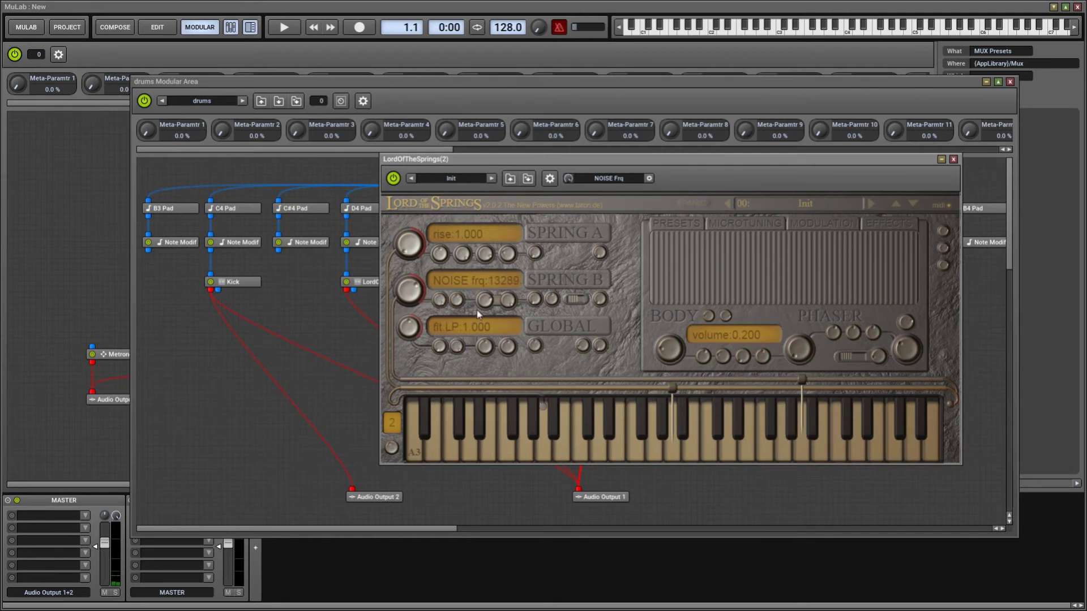
click(661, 345)
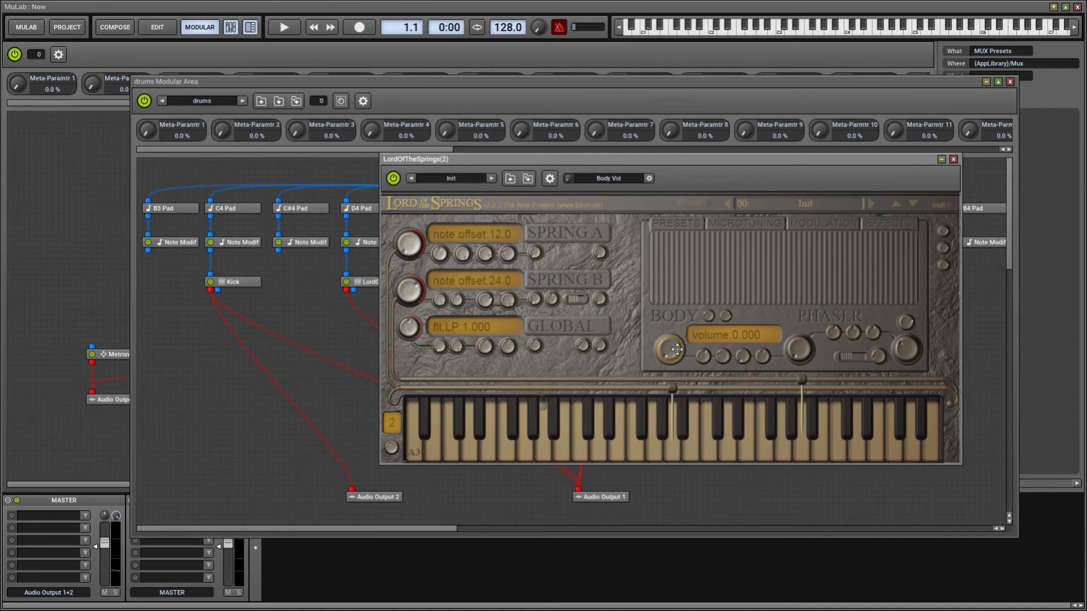
Set the F#4 instrument's Spring A decay to about 0.195, noise resonance to about 0.305, Spring B volume to 2.000 and global volume to about 1.350
click(485, 254)
drag(484, 254, 485, 257)
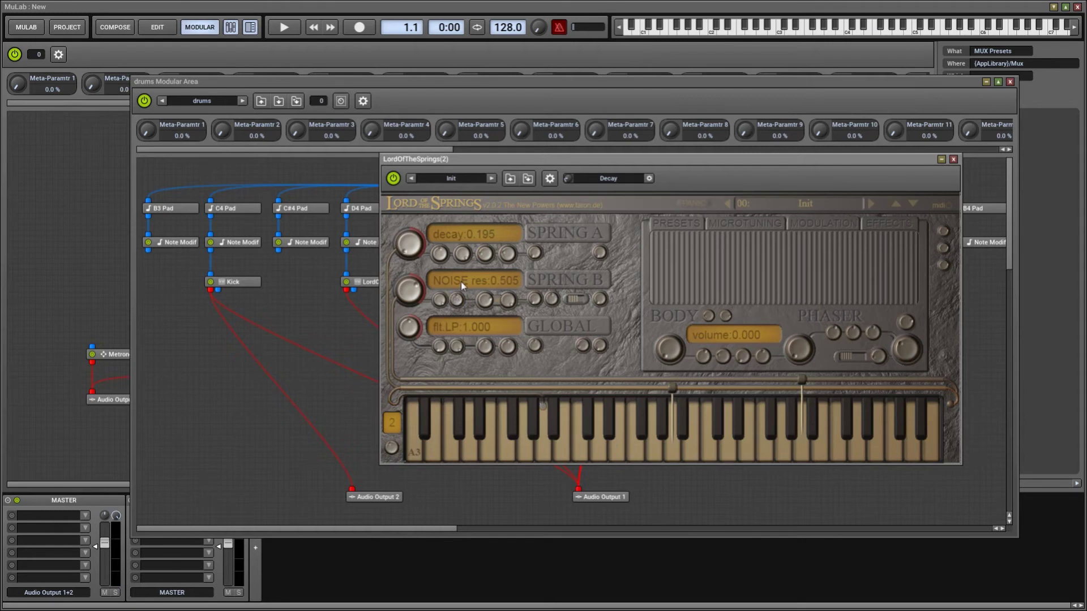
drag(456, 300, 455, 302)
drag(409, 291, 410, 249)
mouse_move(486, 301)
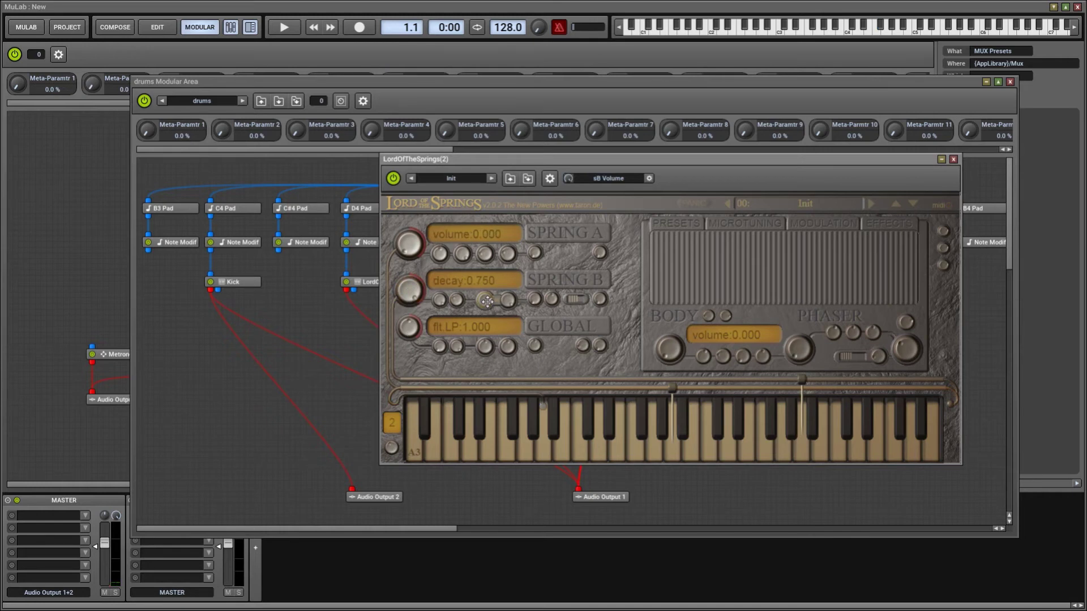
drag(409, 327, 456, 294)
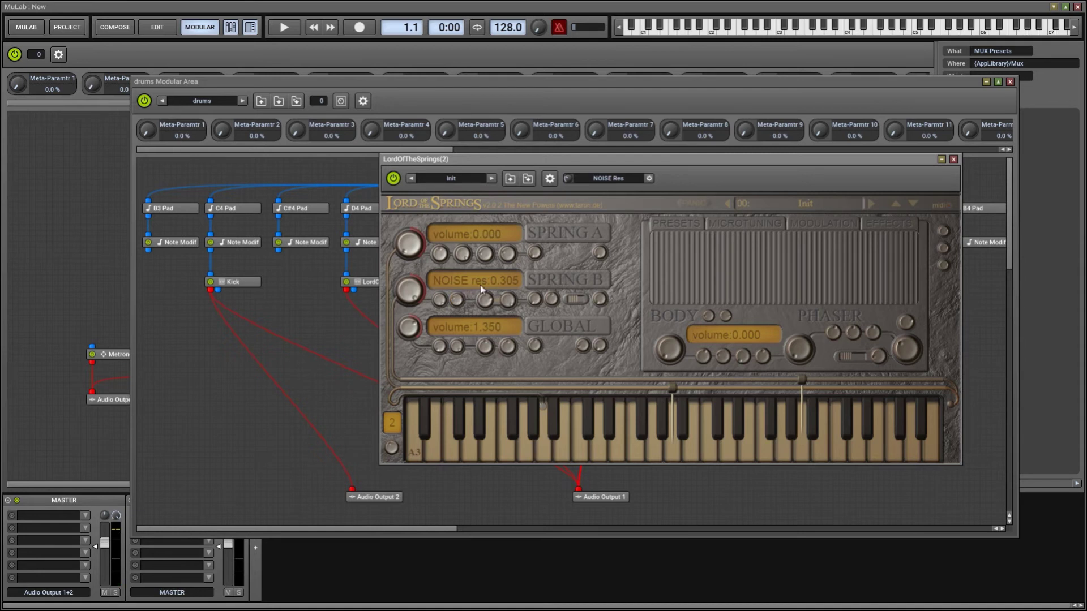
Set Spring A's decay to about 0.145, volume to about 0.960 and note offset to about 4.2, with Spring B's decay at about 0.685
click(485, 253)
drag(485, 300, 485, 302)
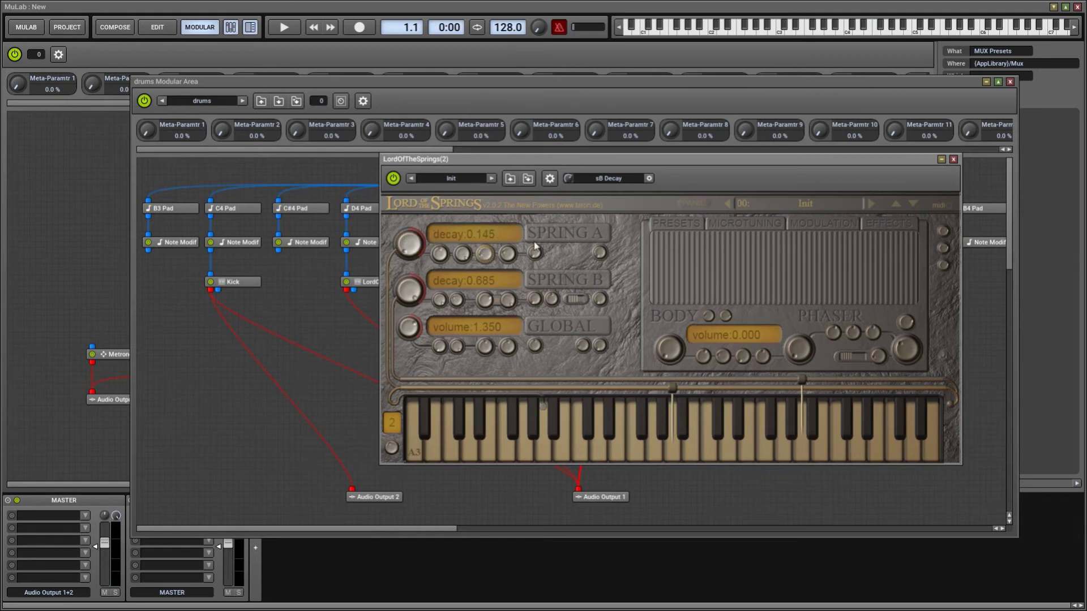
click(408, 247)
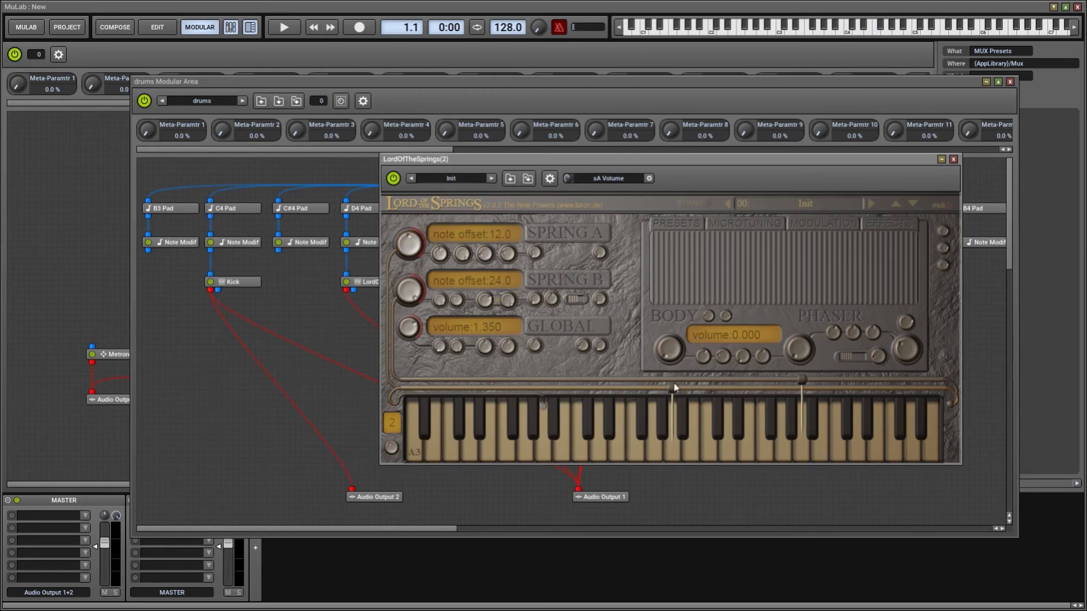
drag(674, 388, 588, 384)
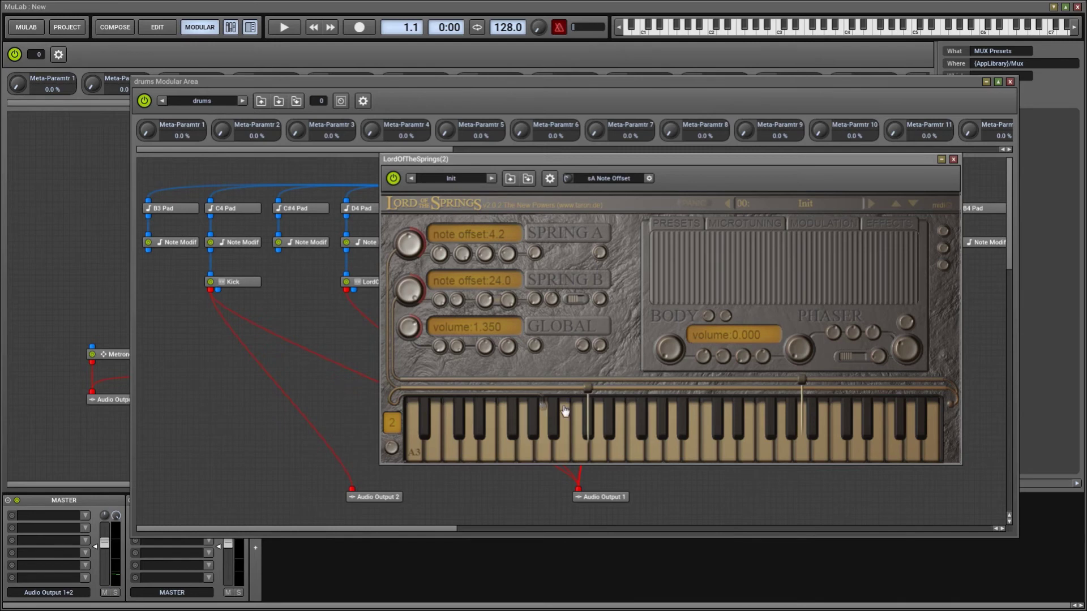
click(954, 159)
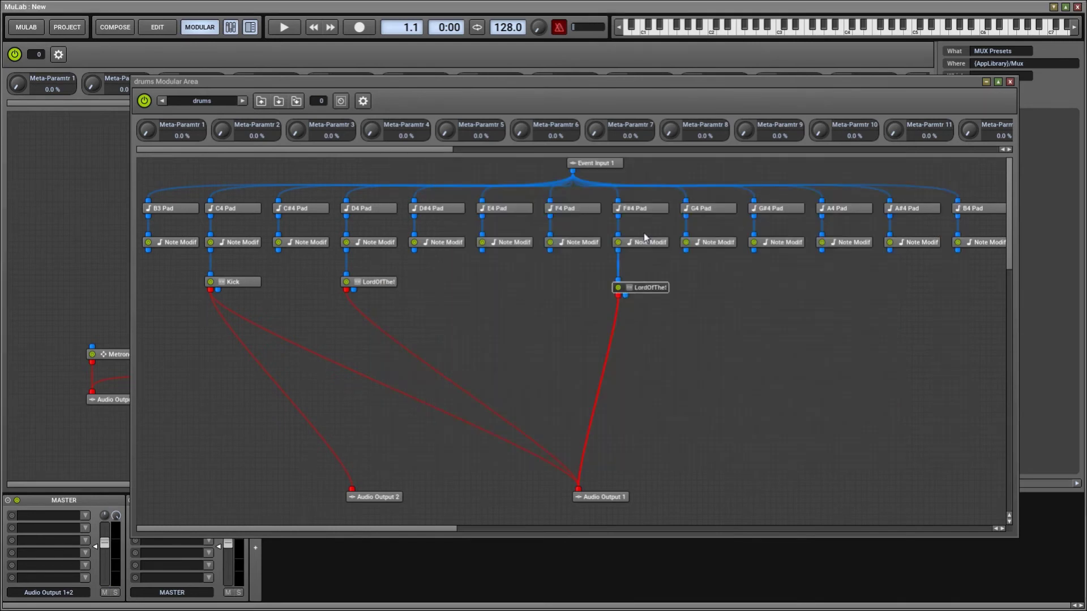
Raise the transpose value of the F#4 pad's note modifier and close its settings
double_click(648, 246)
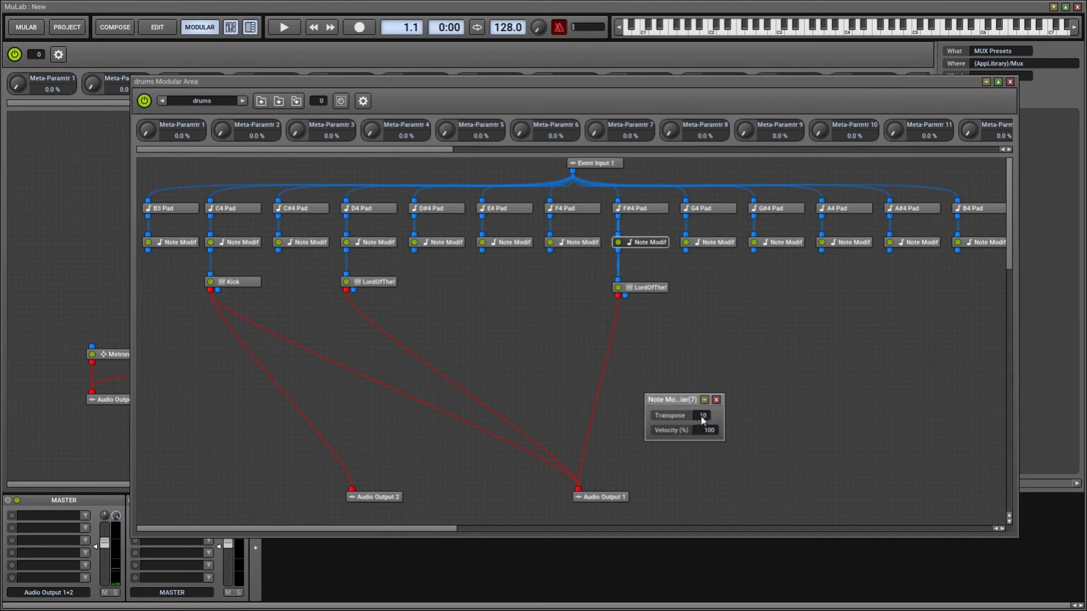
scroll(702, 419, up, 8)
click(716, 399)
In the F#4 pad's instrument, set the body volume to about 0.260, adjust the body's lowest key and close the instrument
click(649, 287)
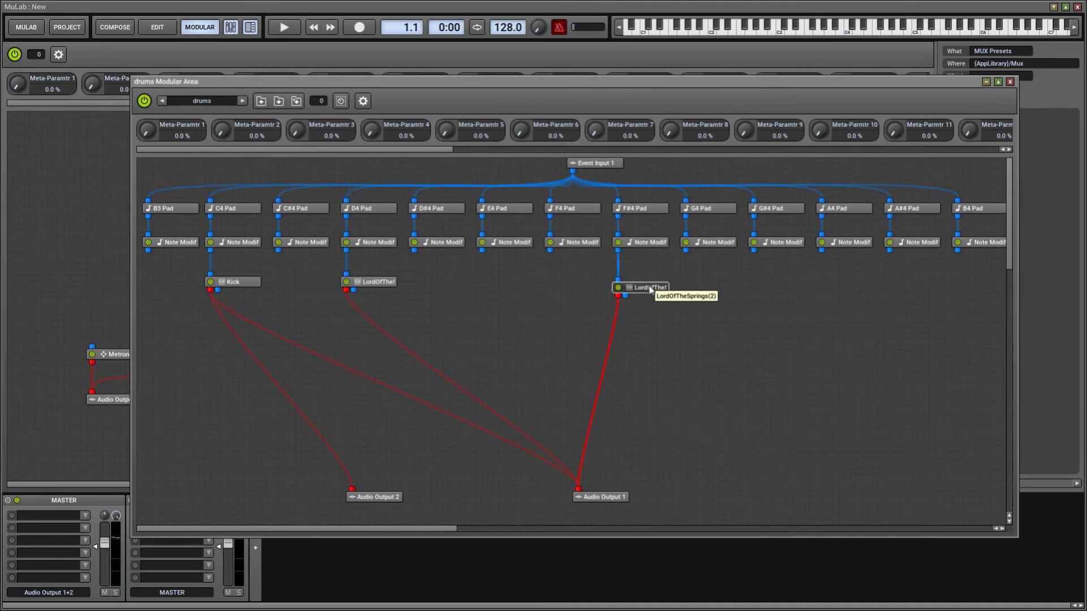
double_click(650, 287)
drag(601, 165, 512, 190)
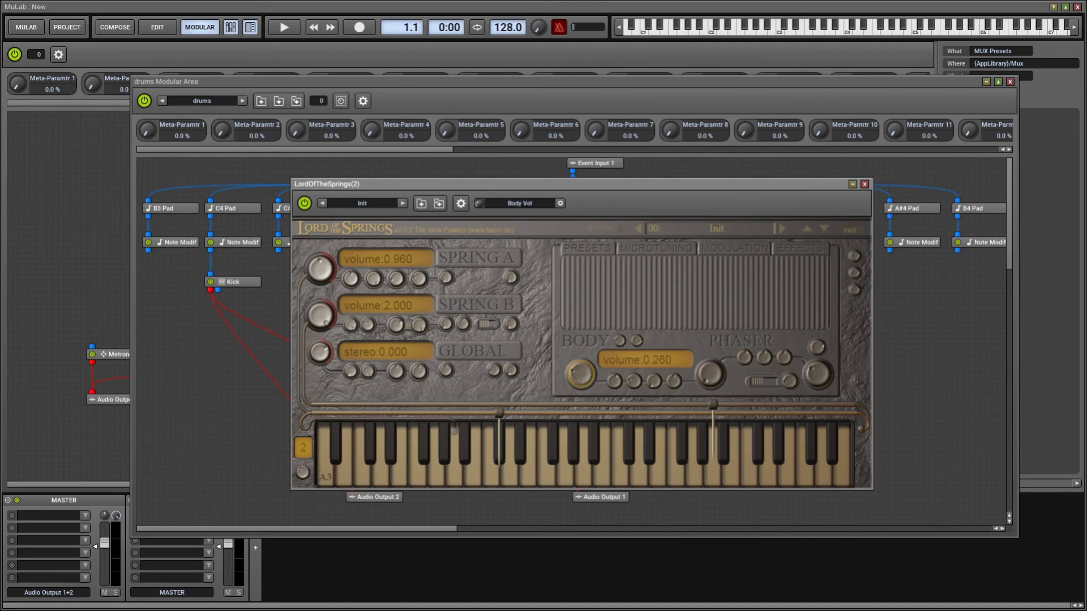
click(619, 340)
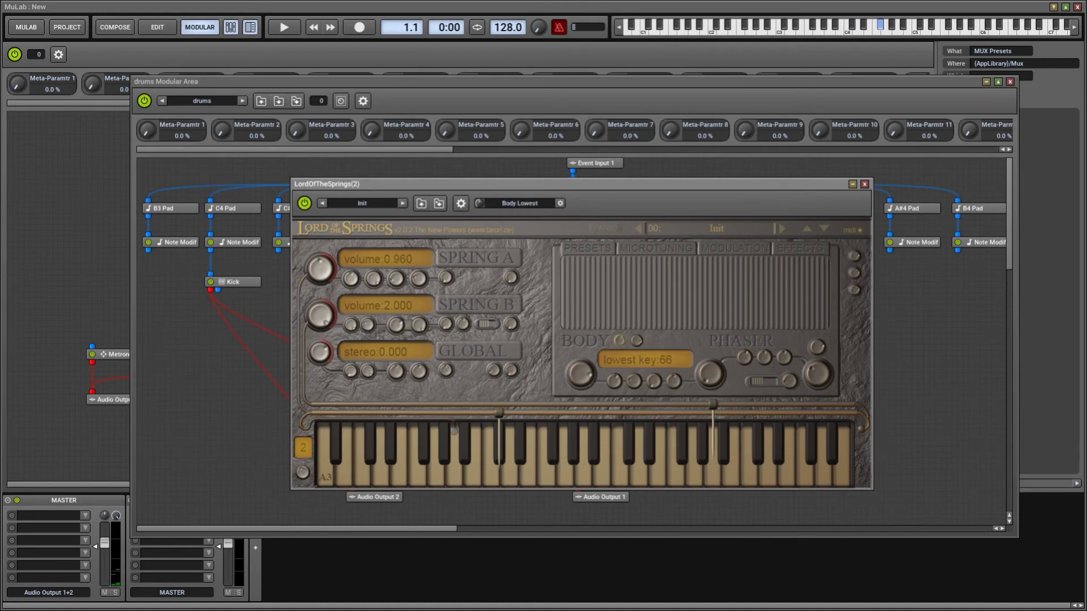
drag(619, 341, 619, 334)
mouse_move(636, 340)
mouse_move(637, 378)
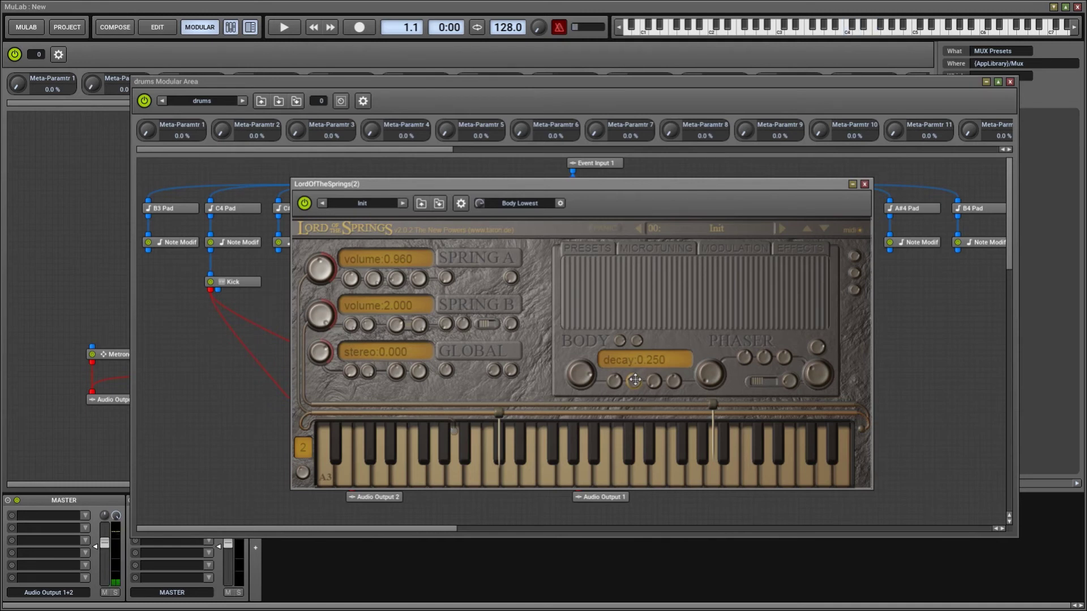
click(863, 184)
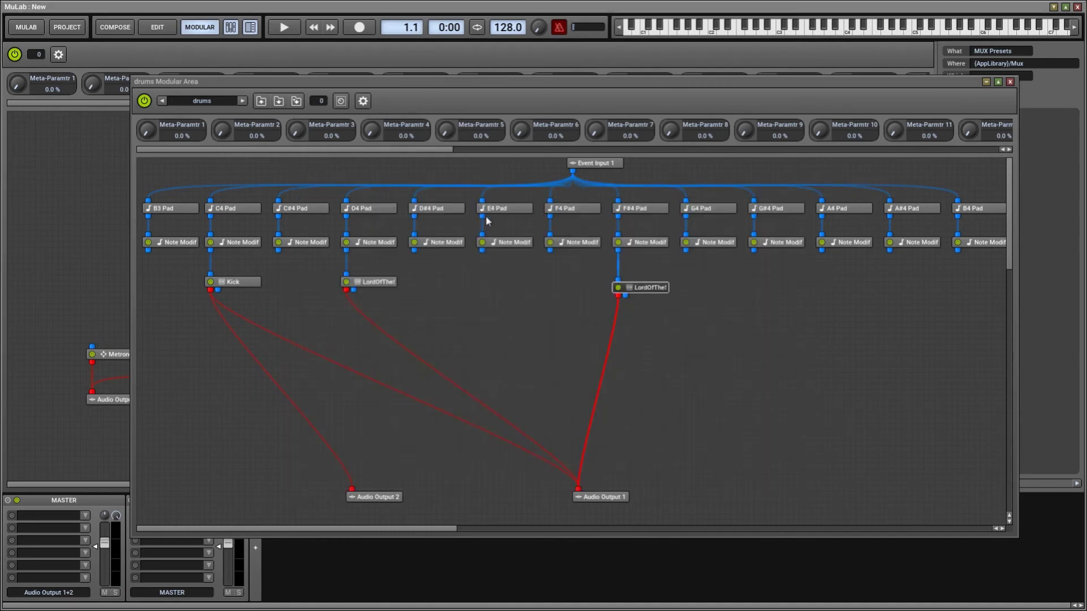
Close the drums modular area and set the Rack 2 track's target module to drums in the arrangement
click(1009, 82)
click(115, 28)
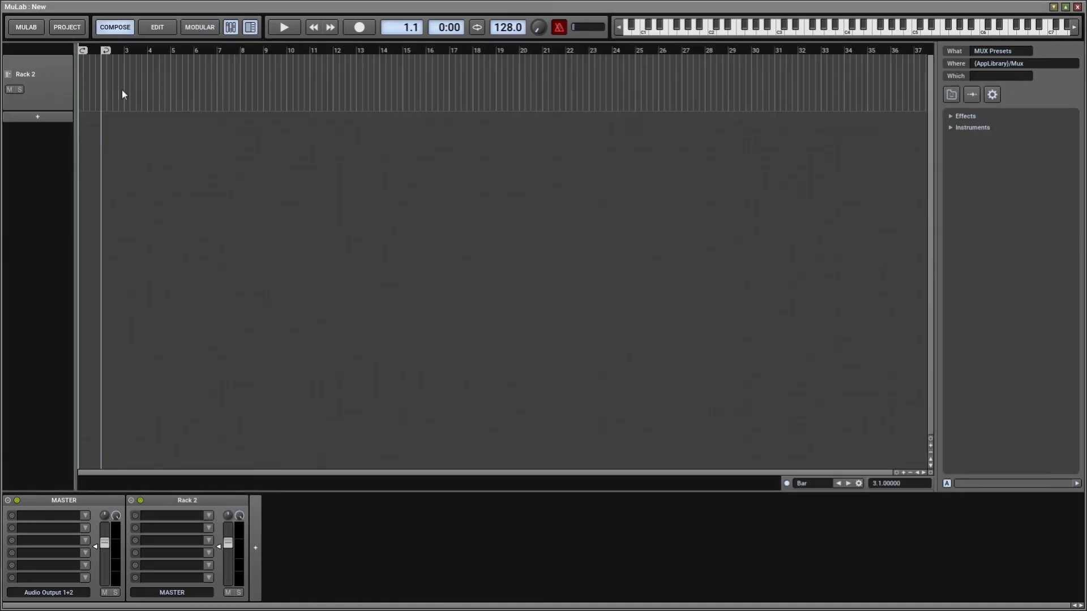
right_click(41, 83)
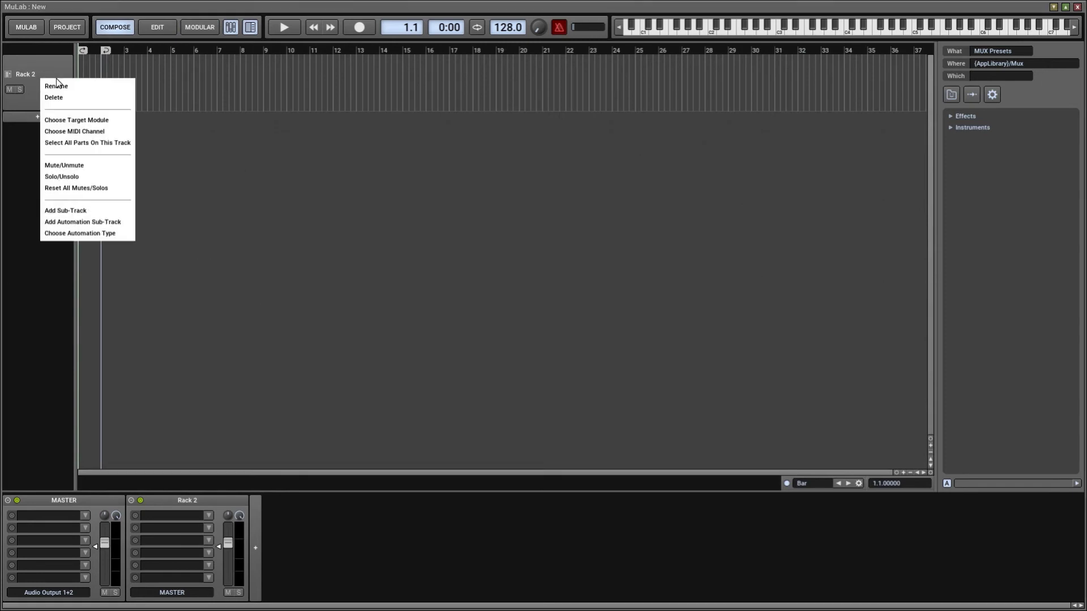
click(85, 120)
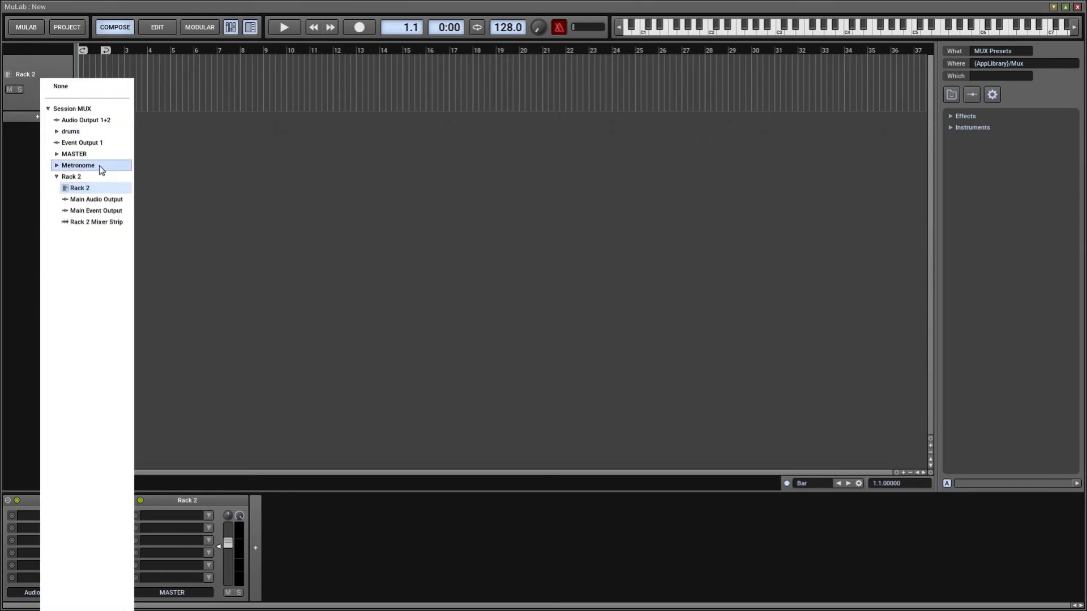
click(79, 131)
click(79, 131)
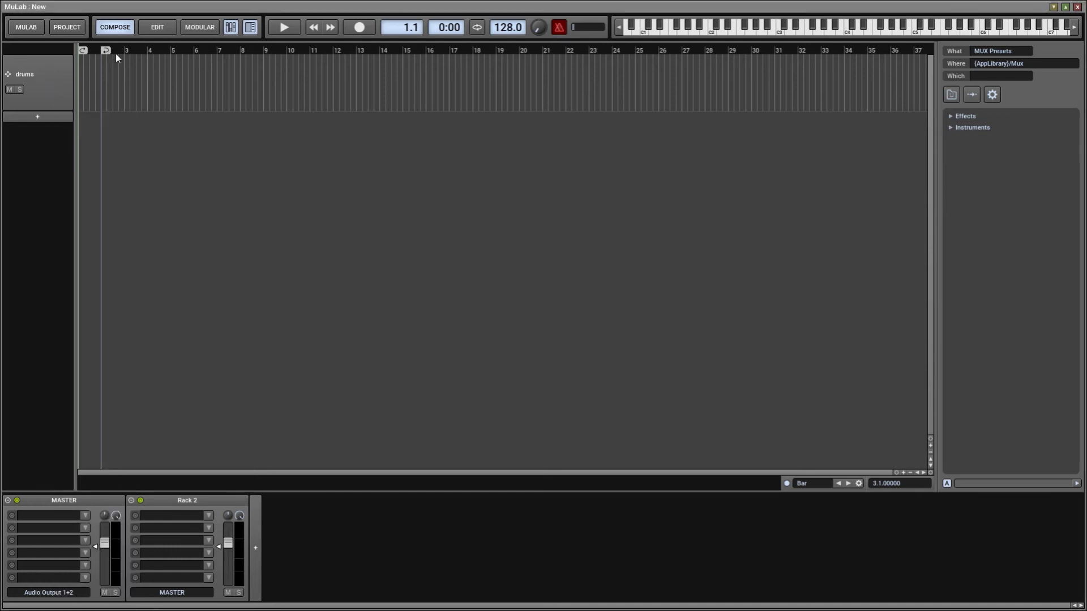
Extend the loop to the start of bar 3, enable looping and create a two-bar sequence on the drums track, opened for editing
drag(107, 50, 130, 52)
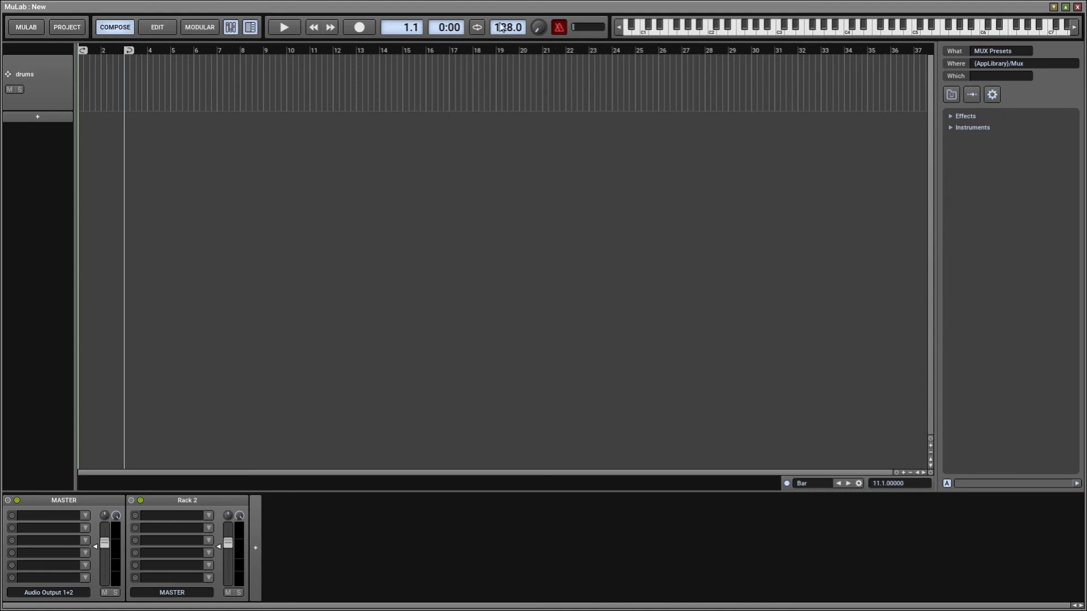
click(475, 32)
drag(83, 80, 128, 82)
double_click(103, 86)
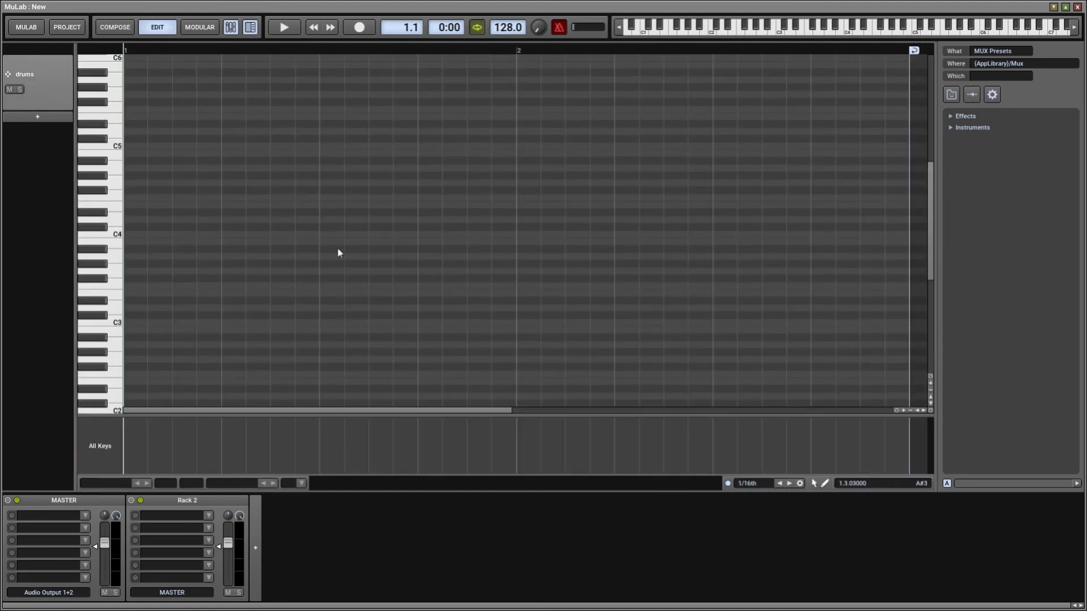
Draw bar 1 of the beat with C4 kick notes and D4 notes on beats 2 and 4
click(108, 235)
drag(136, 234, 168, 230)
click(223, 220)
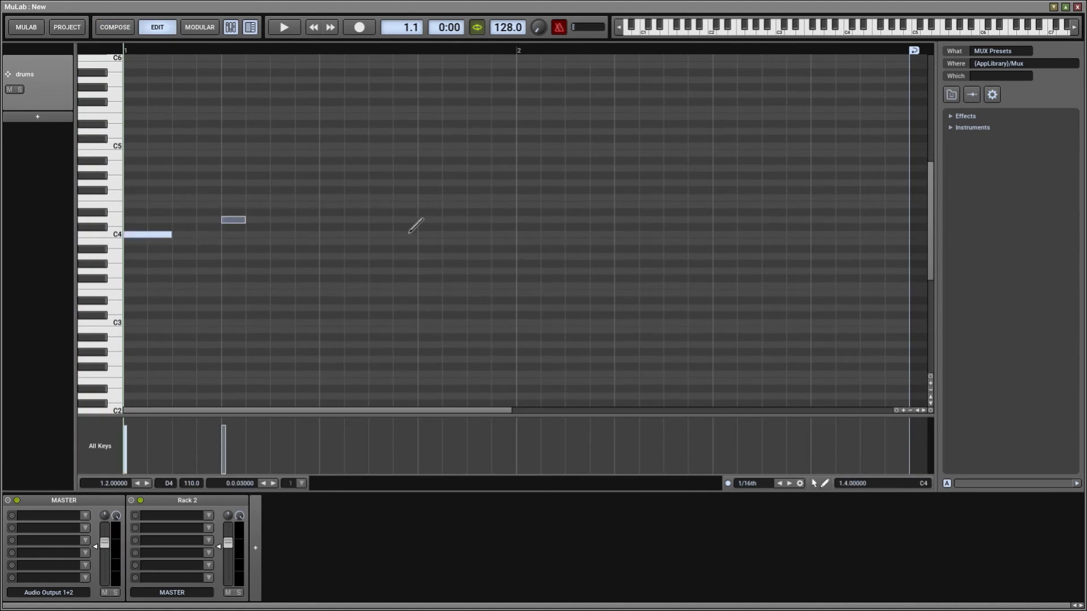
click(379, 233)
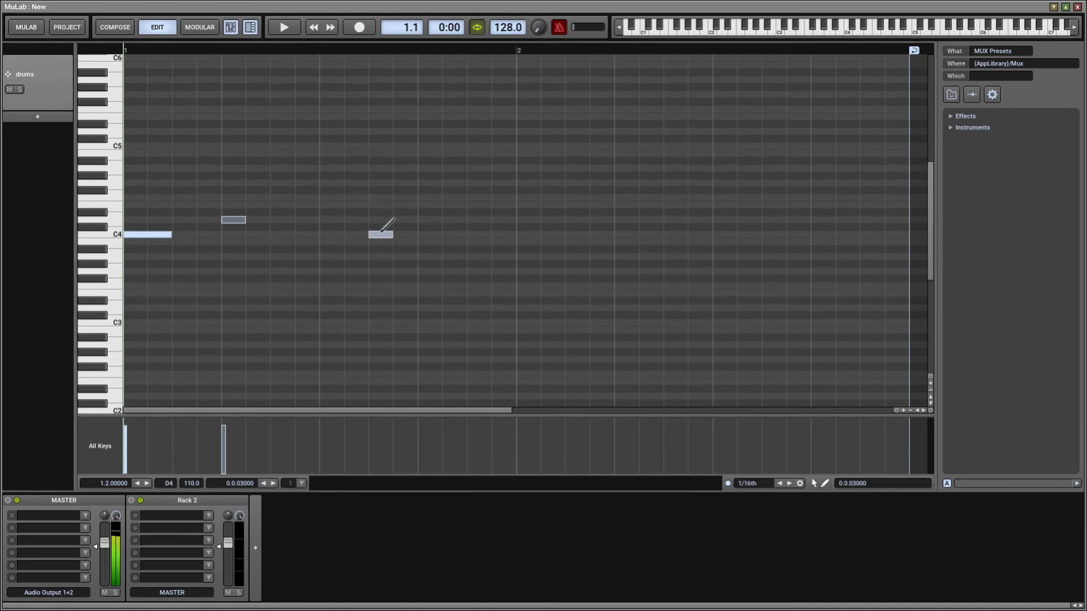
click(435, 220)
drag(468, 234, 621, 224)
Draw bar 2's C4 kick and D4 notes, and lower the velocity of the kicks at 2.1 and 2.3.03
click(529, 233)
click(622, 220)
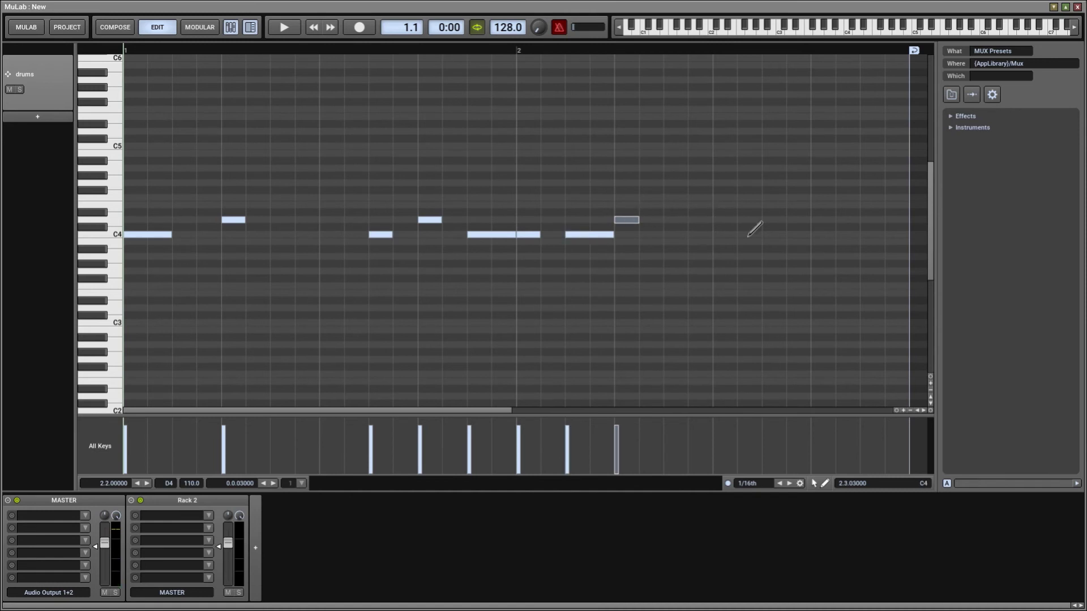
click(748, 235)
click(771, 234)
click(821, 219)
click(847, 234)
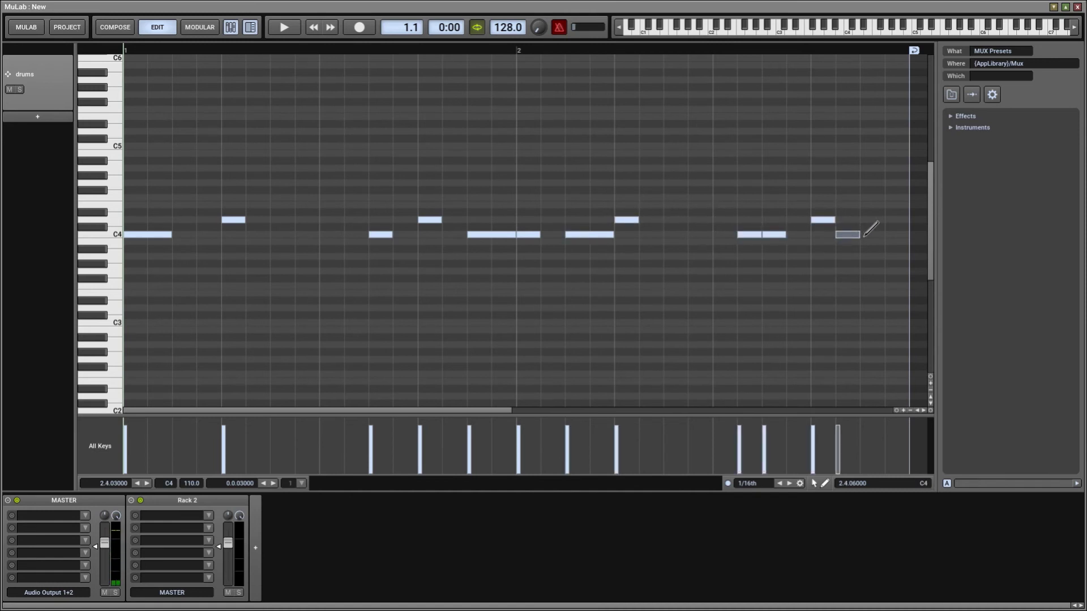
drag(858, 234, 883, 234)
drag(521, 444, 518, 455)
drag(741, 436, 740, 462)
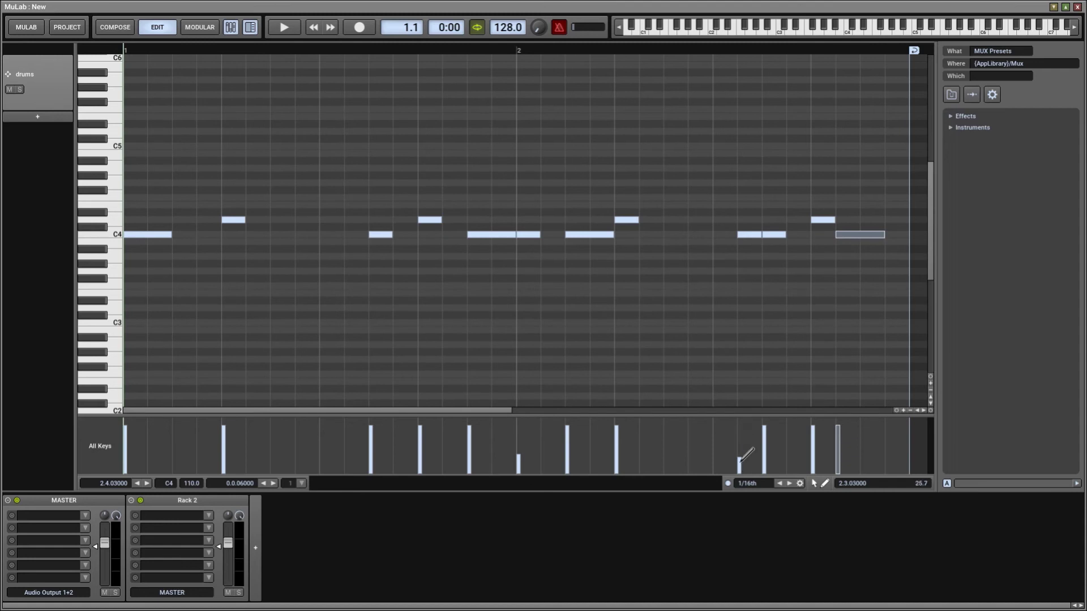
Fill both bars with F#4 eighth notes by drawing the first two, lowering a velocity and duplicating the pattern
click(136, 190)
click(181, 191)
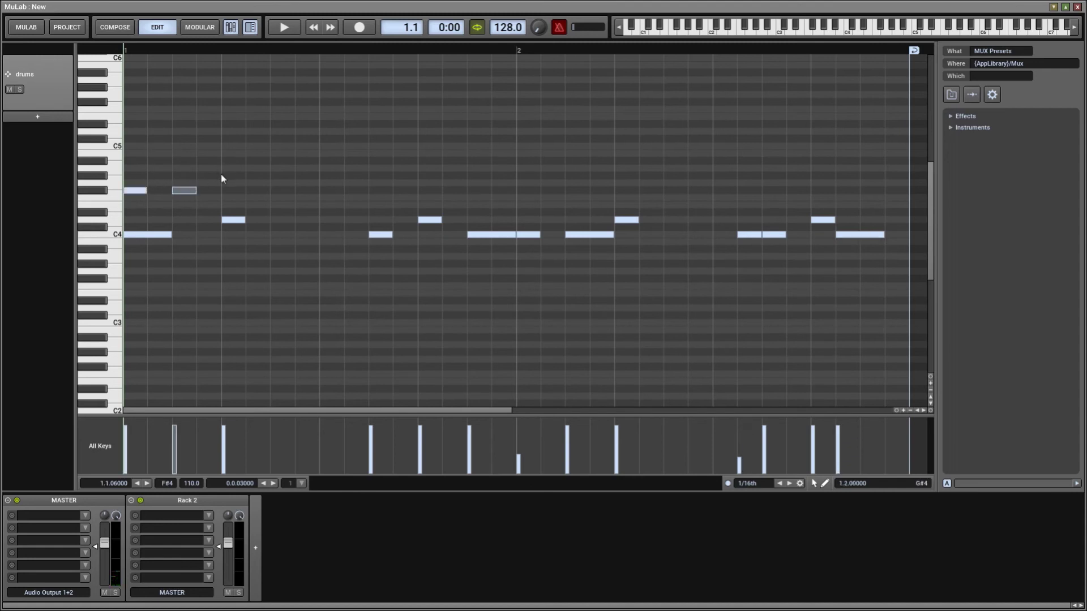
drag(222, 185, 123, 214)
drag(174, 426, 131, 459)
drag(134, 192, 223, 191)
drag(338, 163, 329, 191)
drag(510, 173, 528, 193)
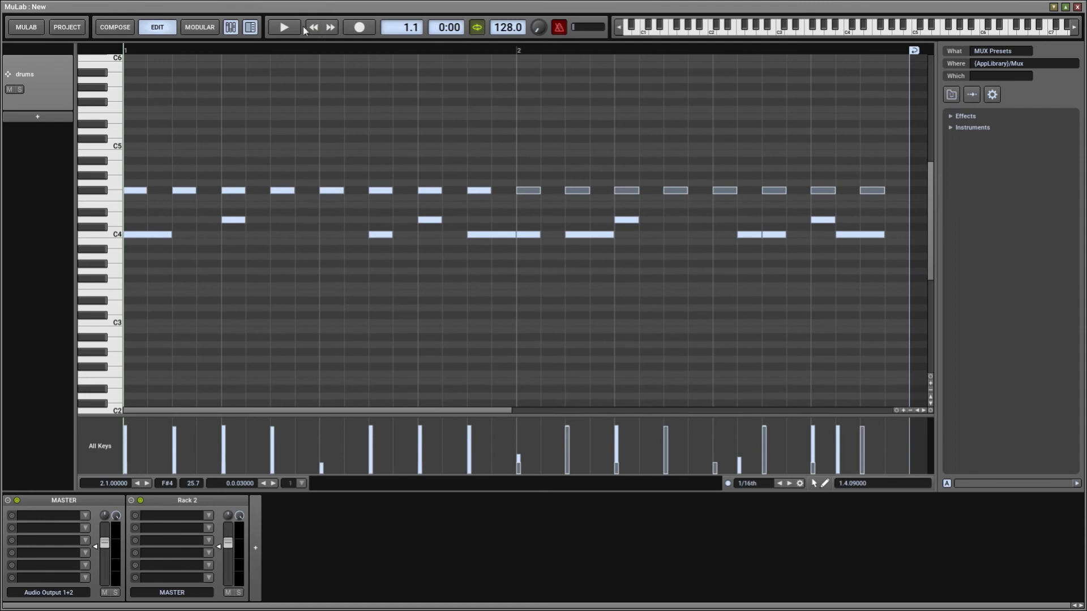
Play the loop at a tempo of 108 and add a D4 note at 2.2.09 with velocity about 16.7
click(284, 29)
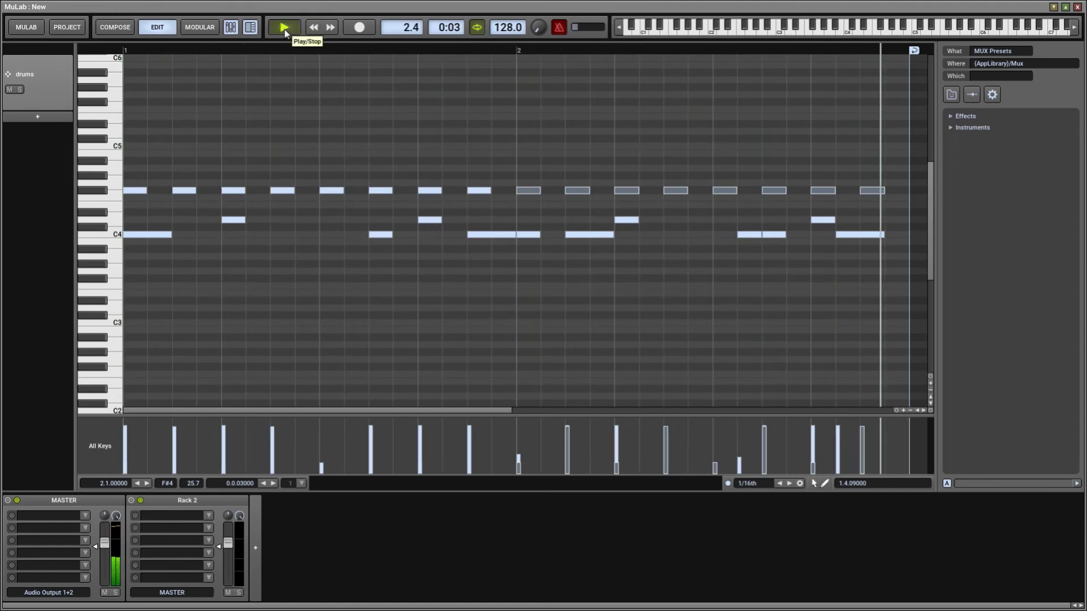
drag(507, 34, 507, 75)
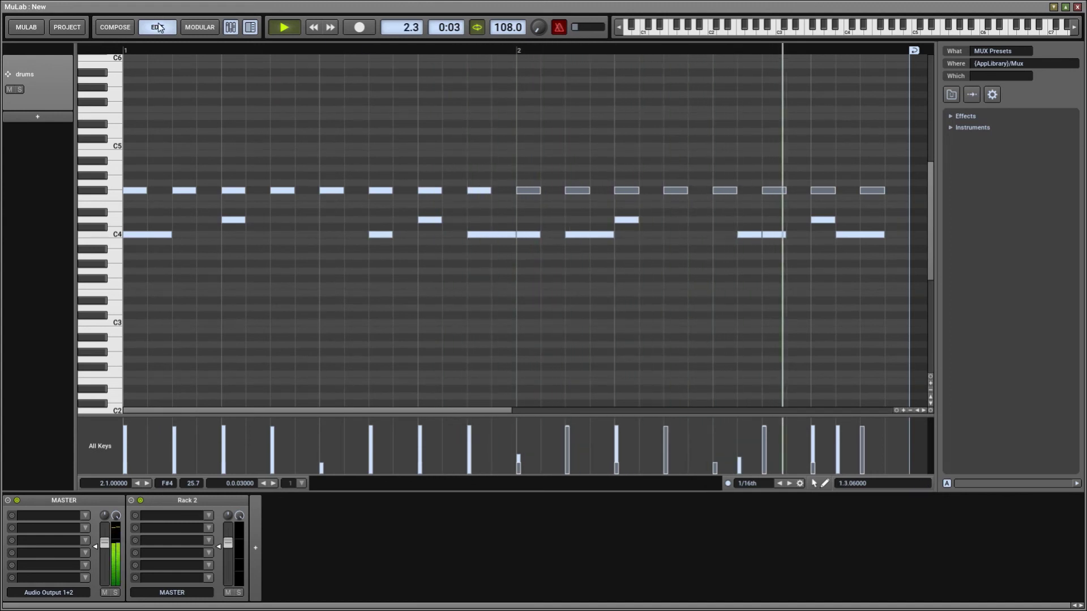
click(702, 220)
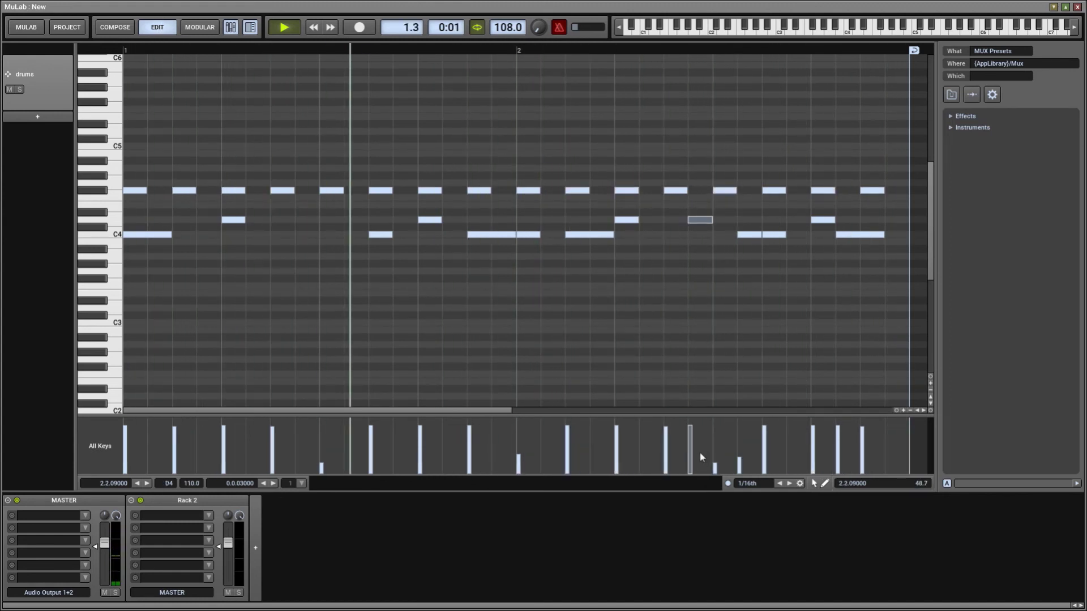
drag(691, 427, 697, 477)
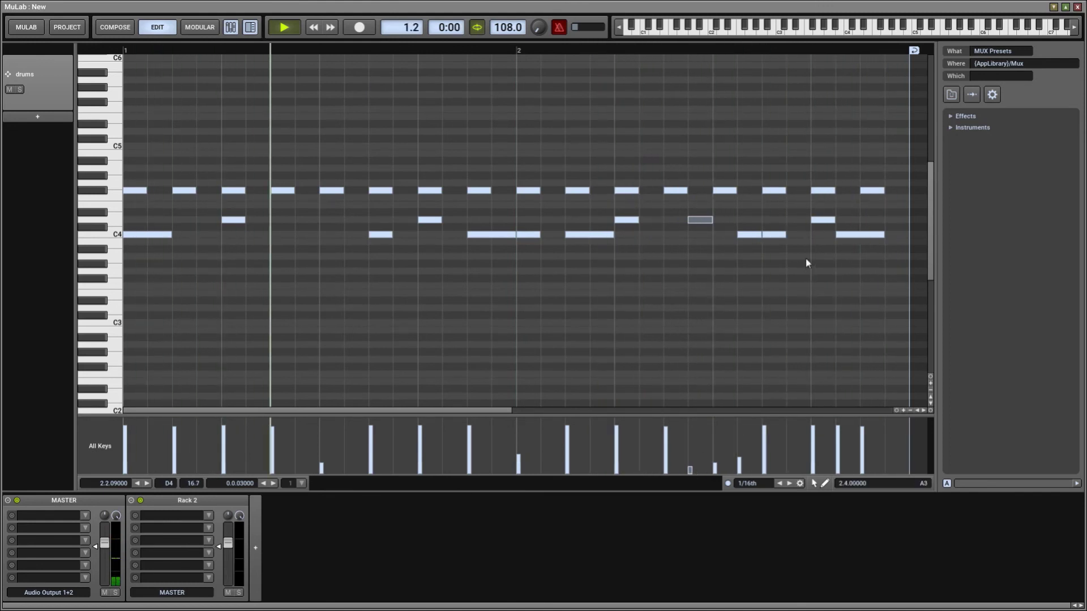
On a 1/24th grid, add two D4 notes leading into bar 2 beat 4, with velocities rising from about 7.7
scroll(763, 485, down, 1)
click(788, 220)
click(801, 220)
drag(805, 207, 784, 229)
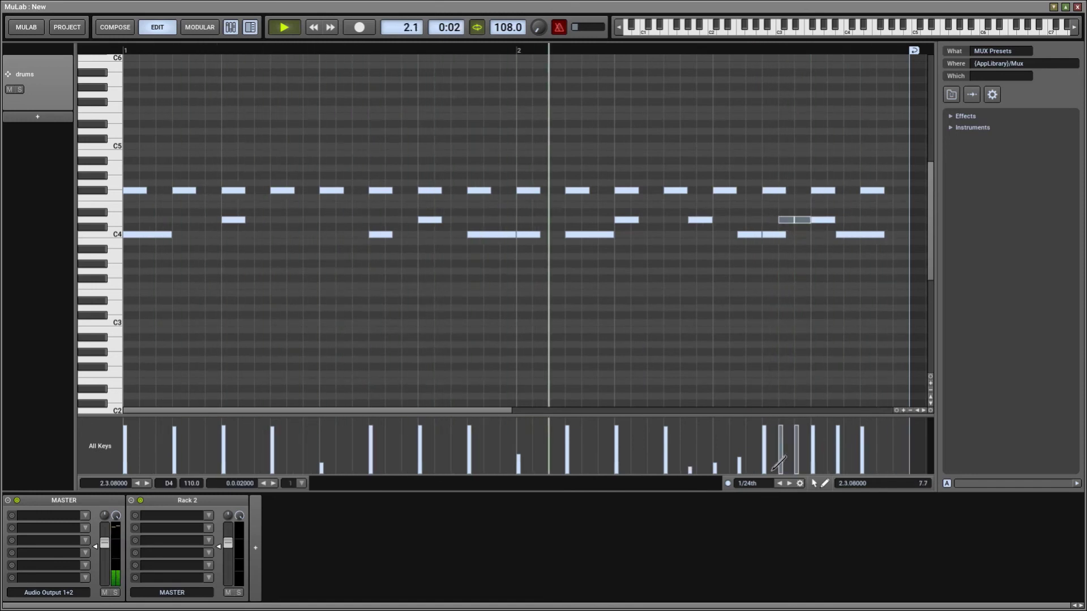
drag(779, 470, 802, 453)
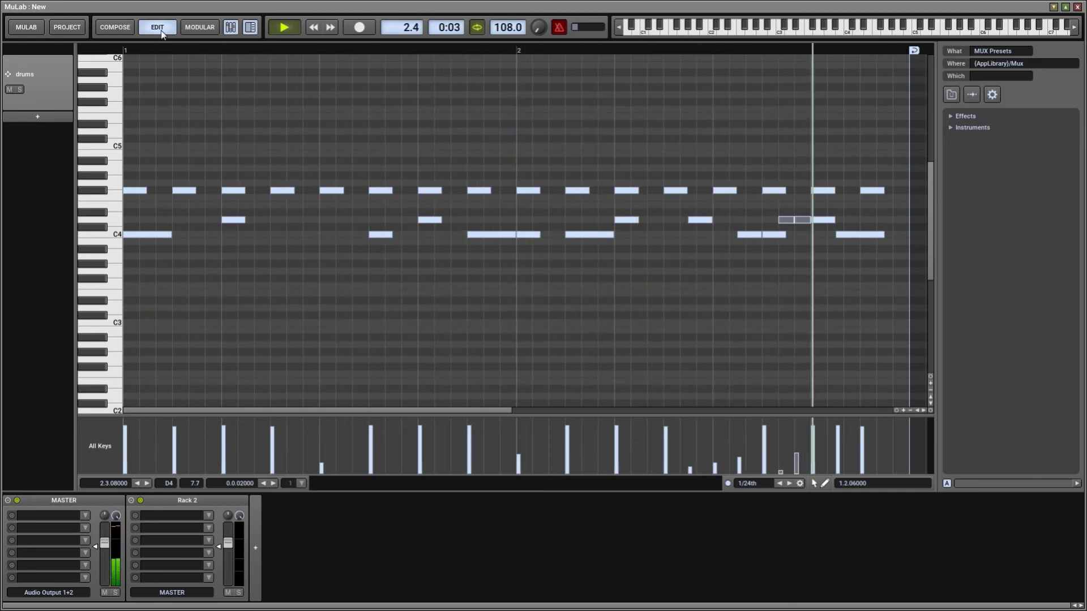
Return to the arrangement and load the LordOfTheSprings instrument into Rack 2's first slot
click(115, 27)
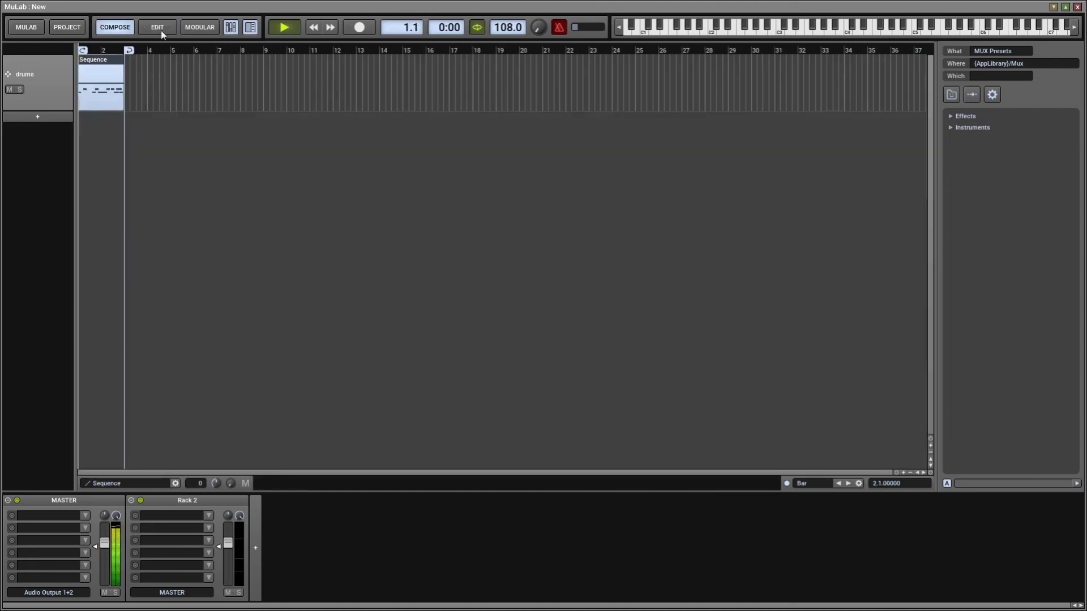
click(175, 516)
click(195, 32)
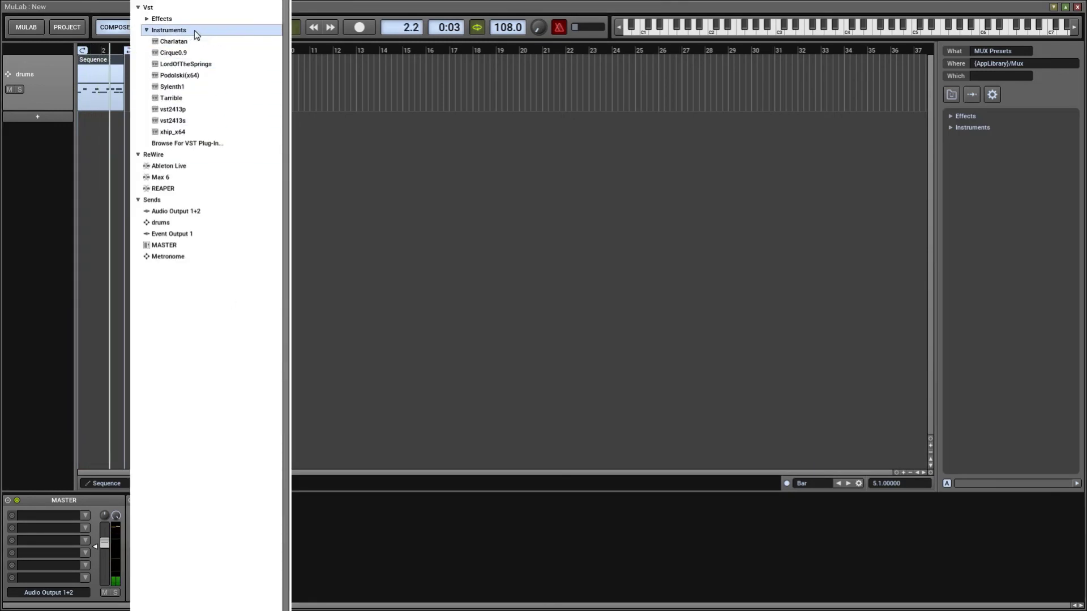
click(189, 64)
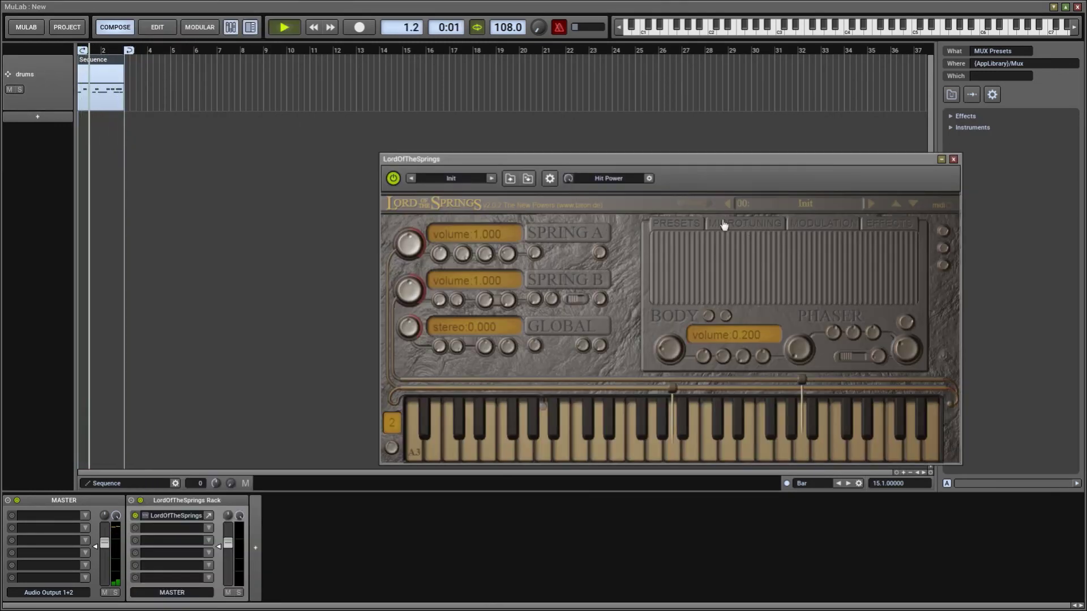
Load the KEYS Harvest preset in the rack's LordOfTheSprings and stop playback
click(677, 223)
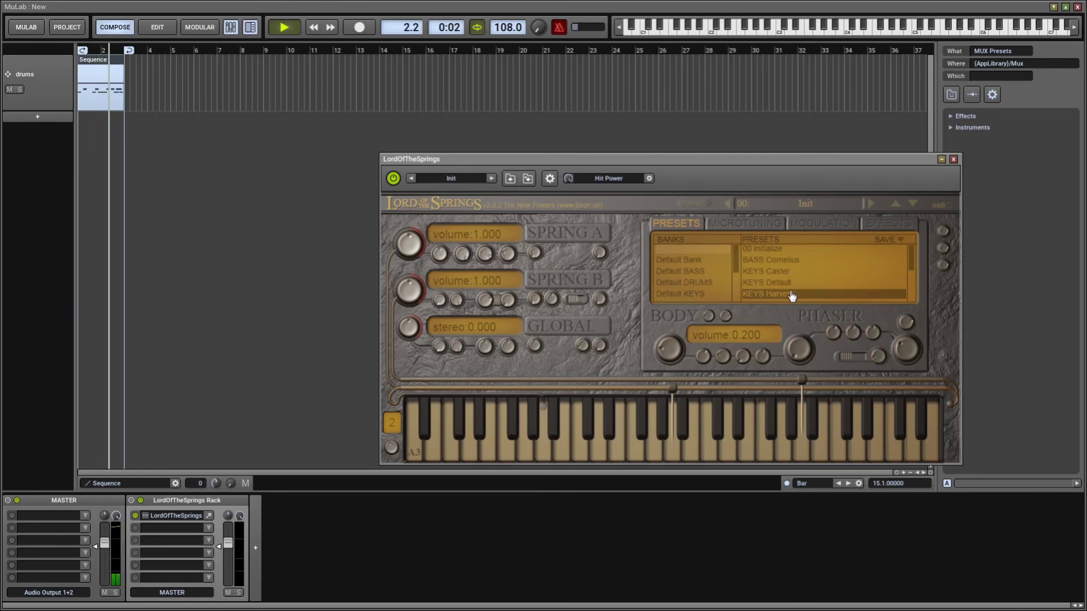
click(792, 294)
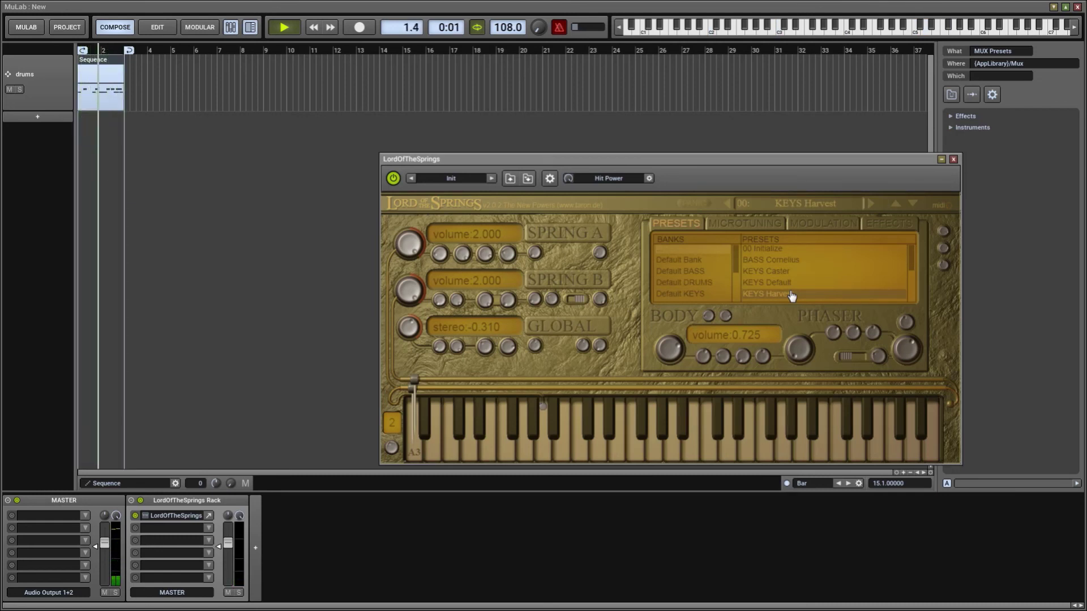
click(791, 295)
click(284, 27)
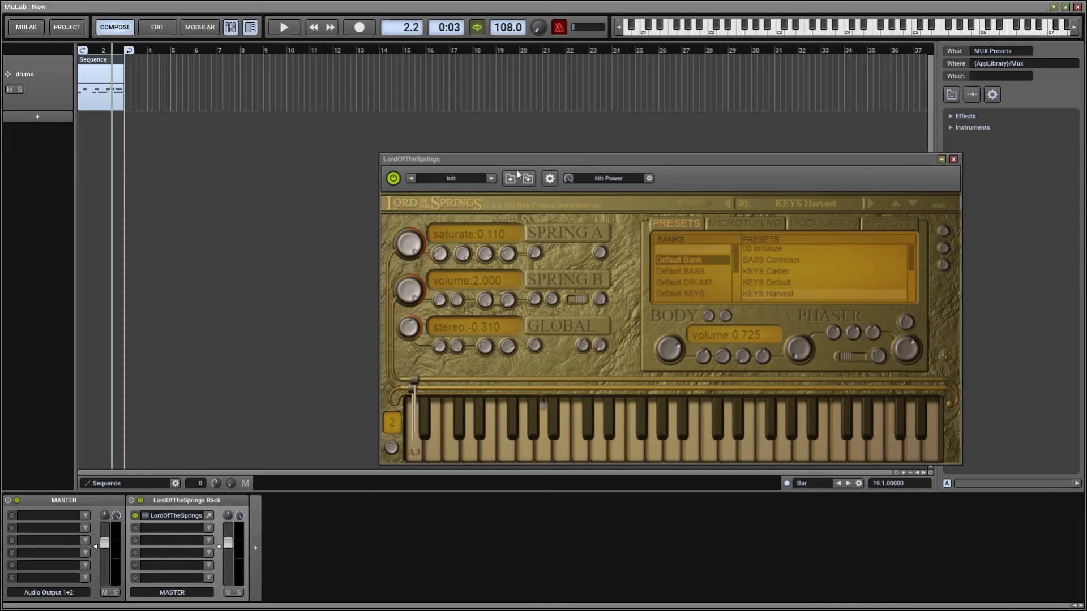
drag(544, 160, 467, 149)
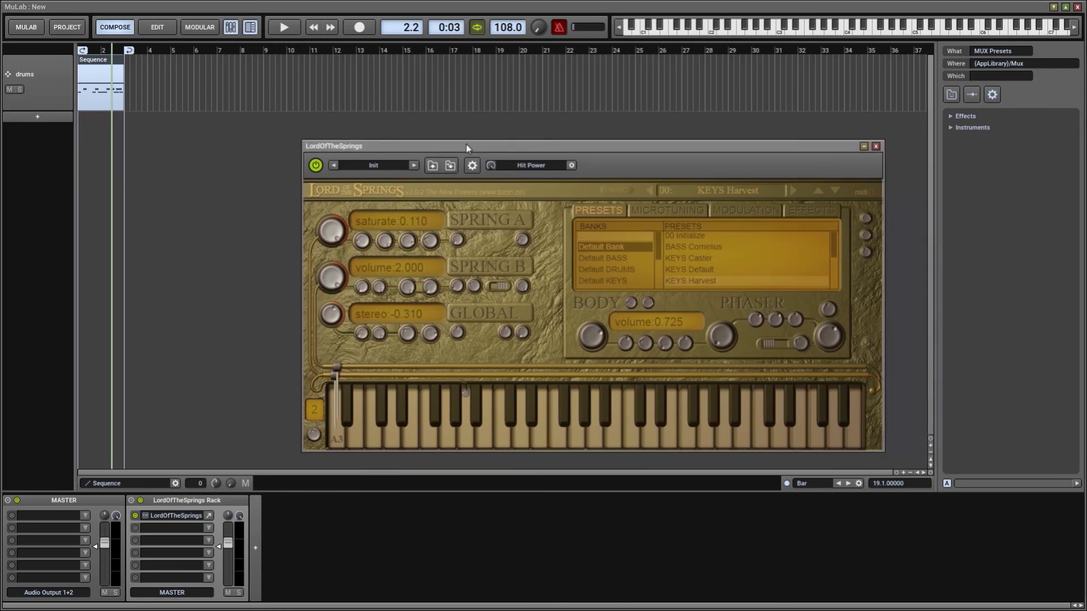